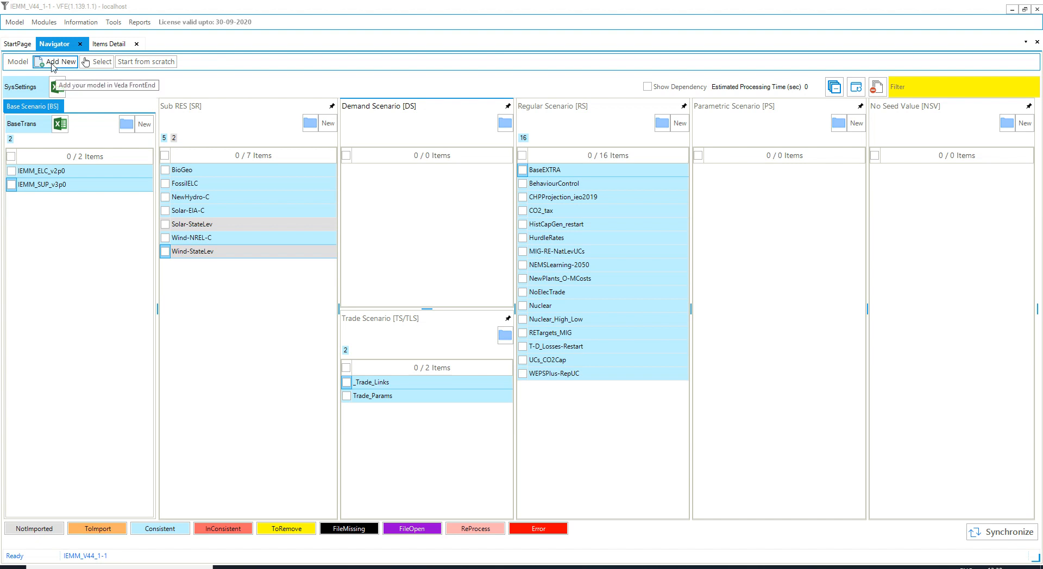
- Add the Aus_TIMES model from the VEDA_Models folder and open it in a new window
{"action": "left_click", "coordinate": [52, 64]}
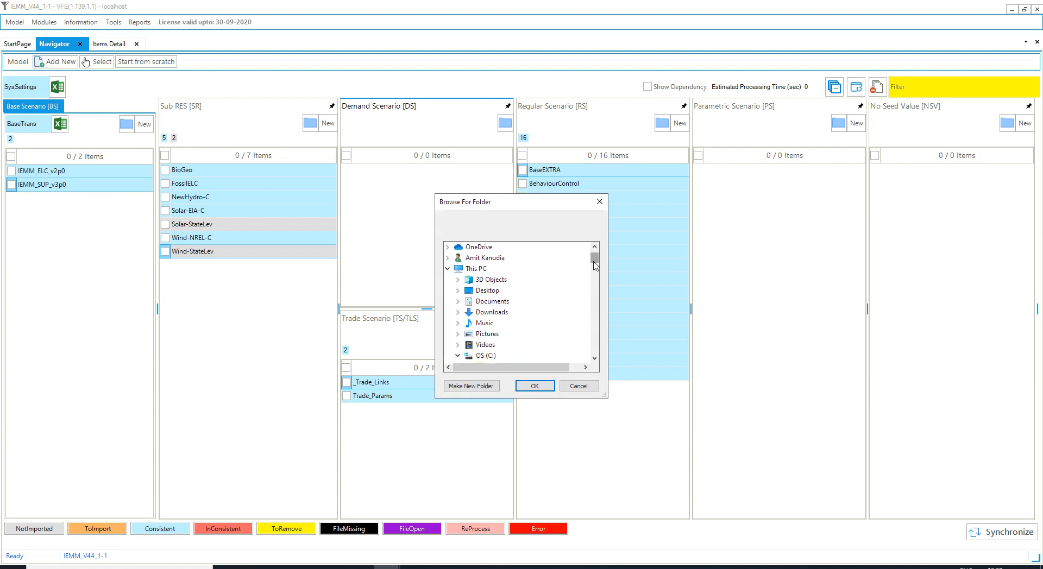
{"action": "scroll", "coordinate": [595, 305], "scroll_direction": "down", "scroll_amount": 10}
{"action": "left_click_drag", "start_coordinate": [594, 300], "coordinate": [594, 301]}
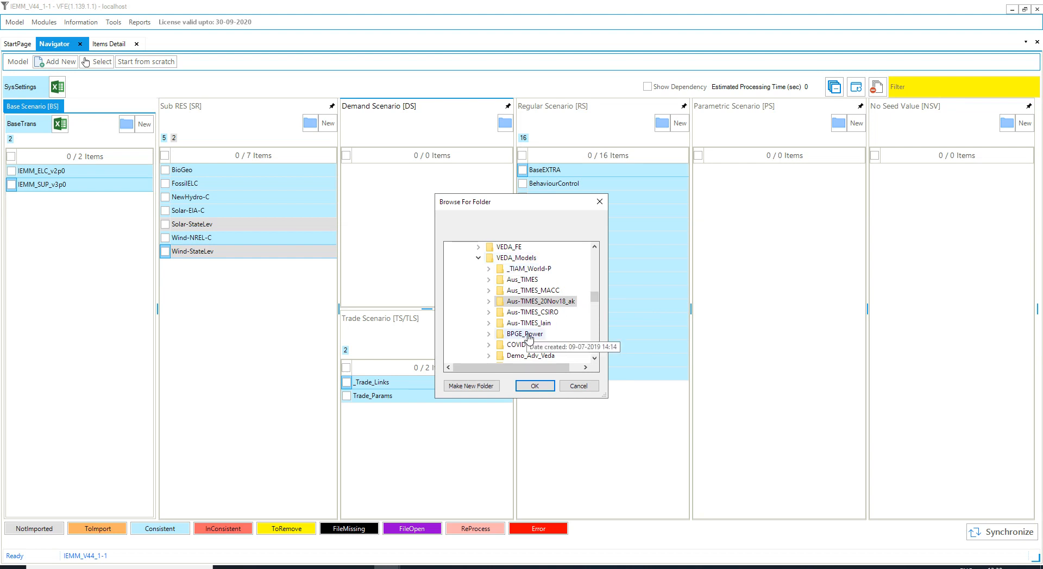
{"action": "double_click", "coordinate": [523, 280]}
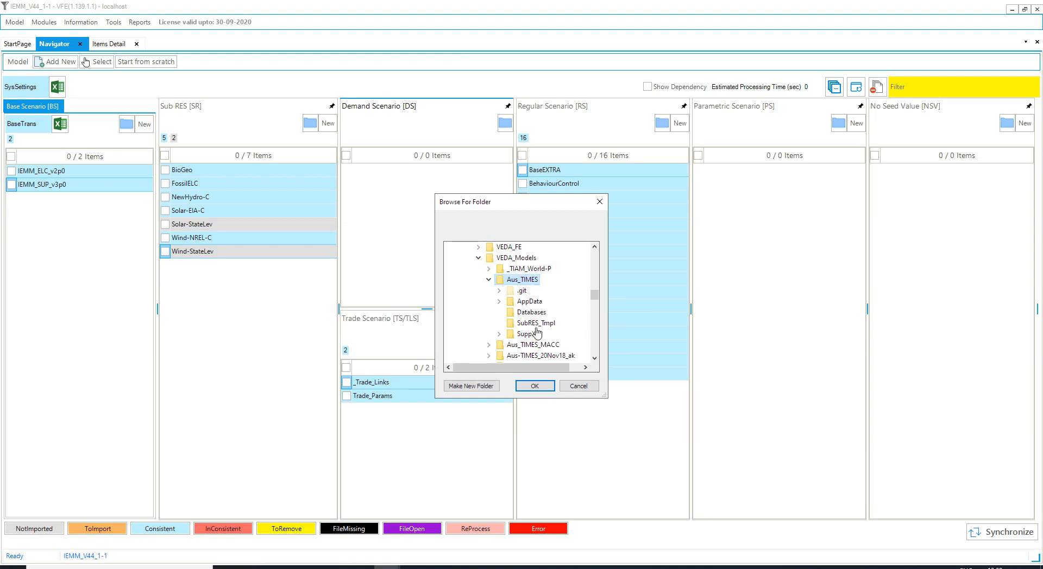
{"action": "left_click", "coordinate": [533, 388]}
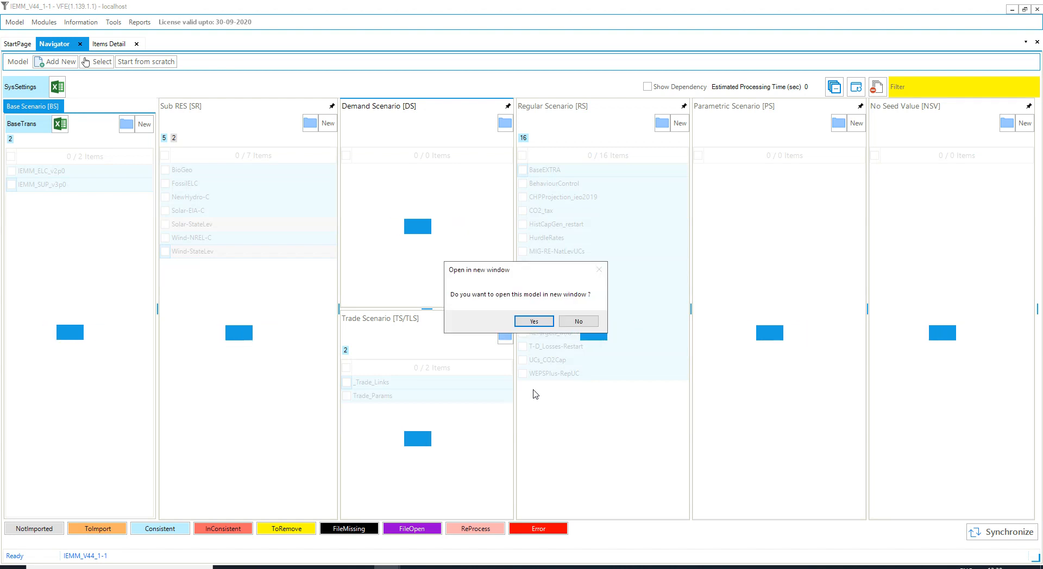
{"action": "left_click", "coordinate": [534, 322]}
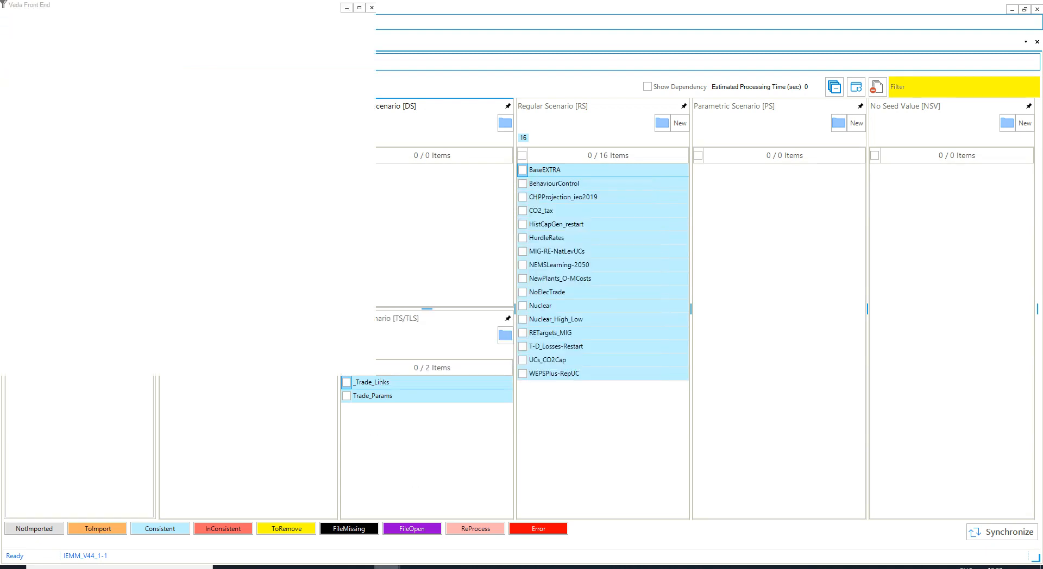
- Switch back to the IEMM_V44_1-1 model window
{"action": "left_click", "coordinate": [387, 567]}
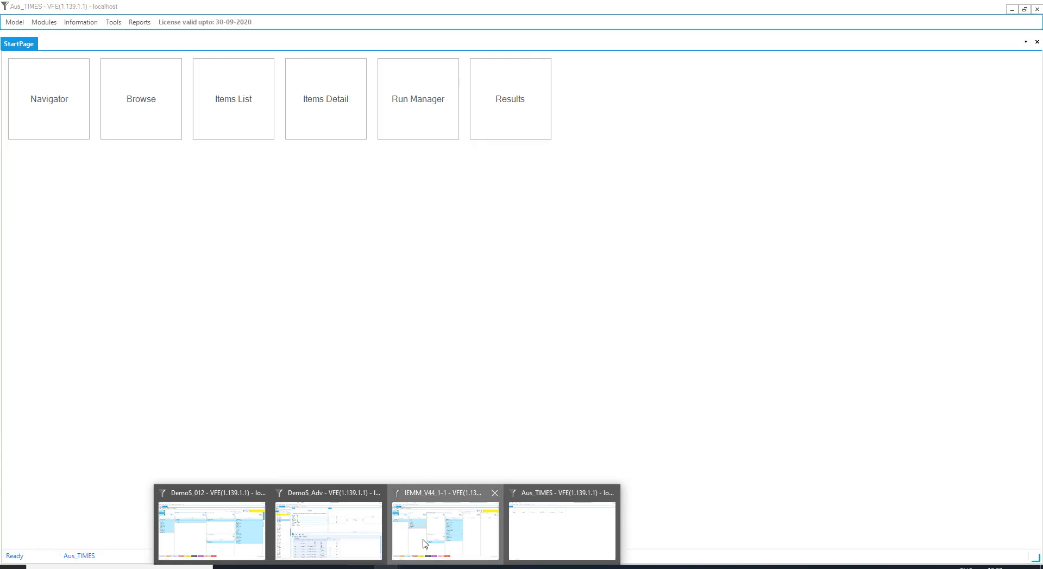
{"action": "left_click", "coordinate": [421, 539]}
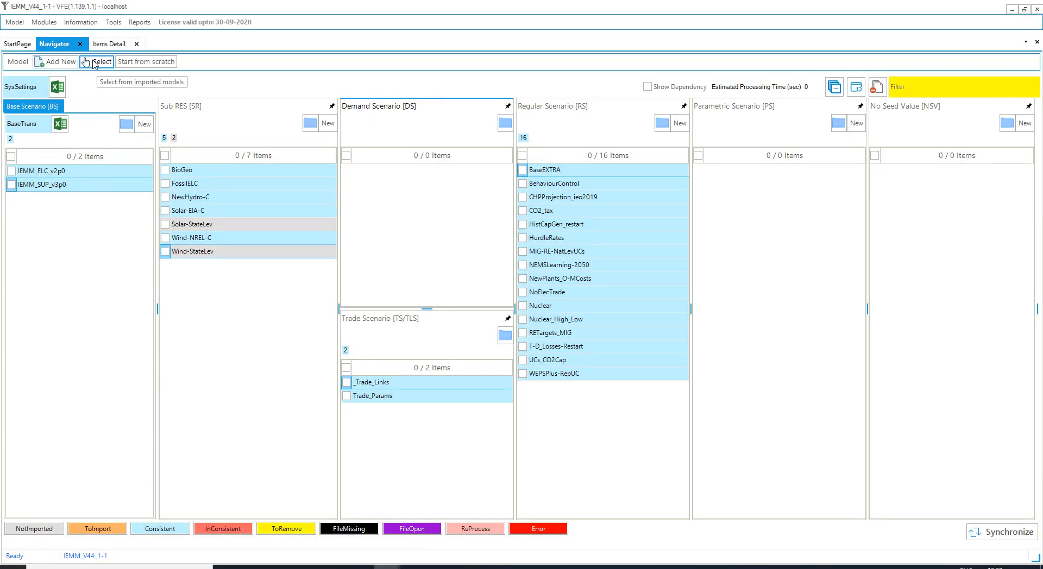
{"action": "left_click", "coordinate": [21, 24]}
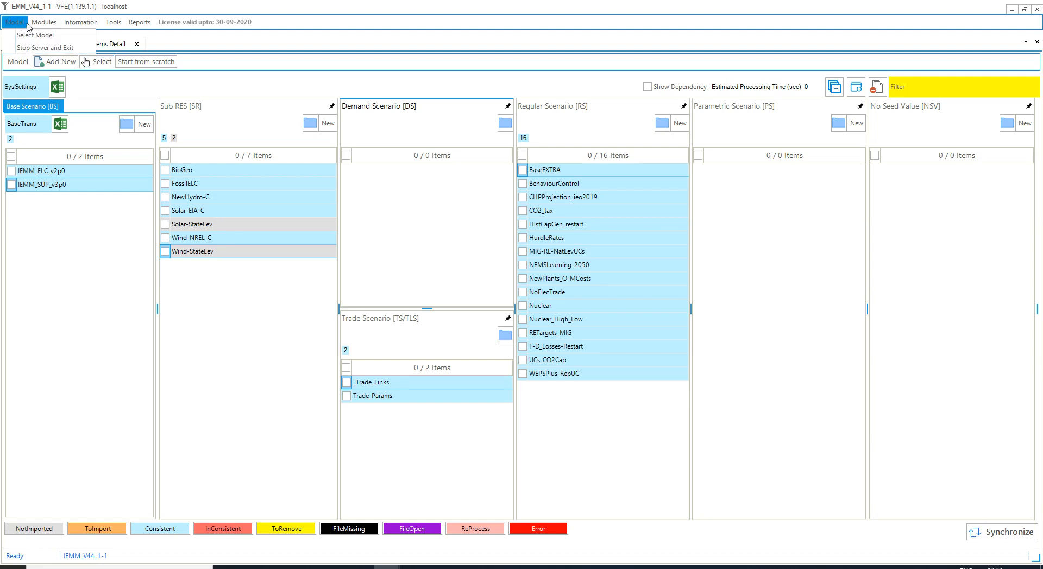
{"action": "left_click", "coordinate": [133, 88]}
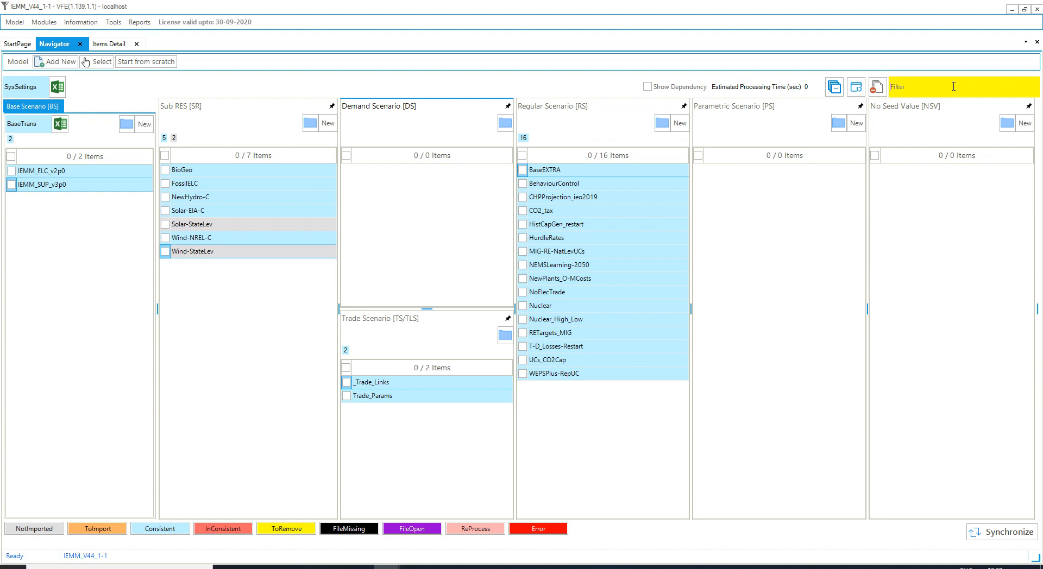
- Filter the scenario lists for names containing uc but excluding nuc, using uc,-nuc
{"action": "type", "text": "uc"}
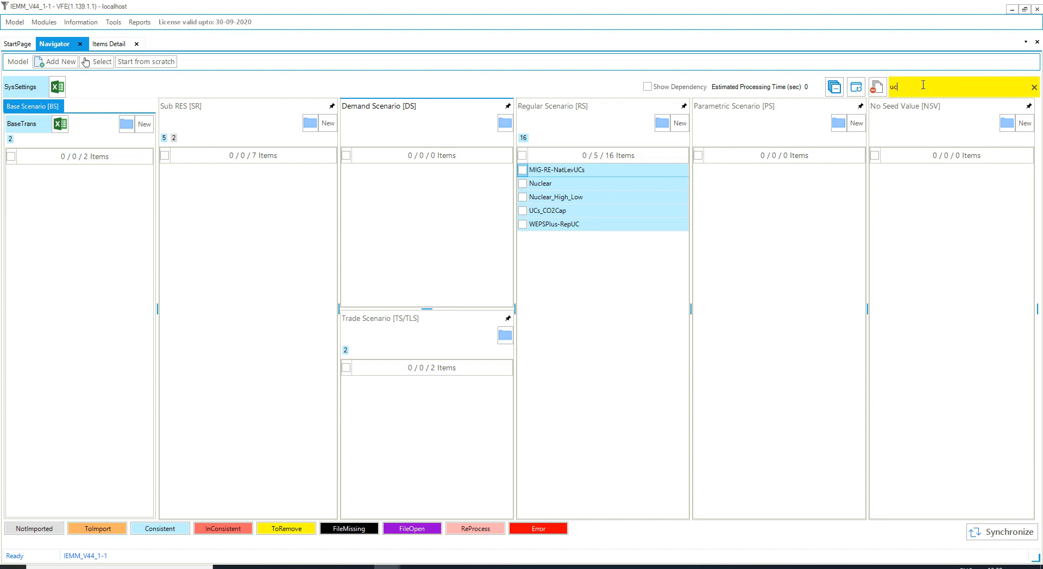
{"action": "type", "text": ",-nuc"}
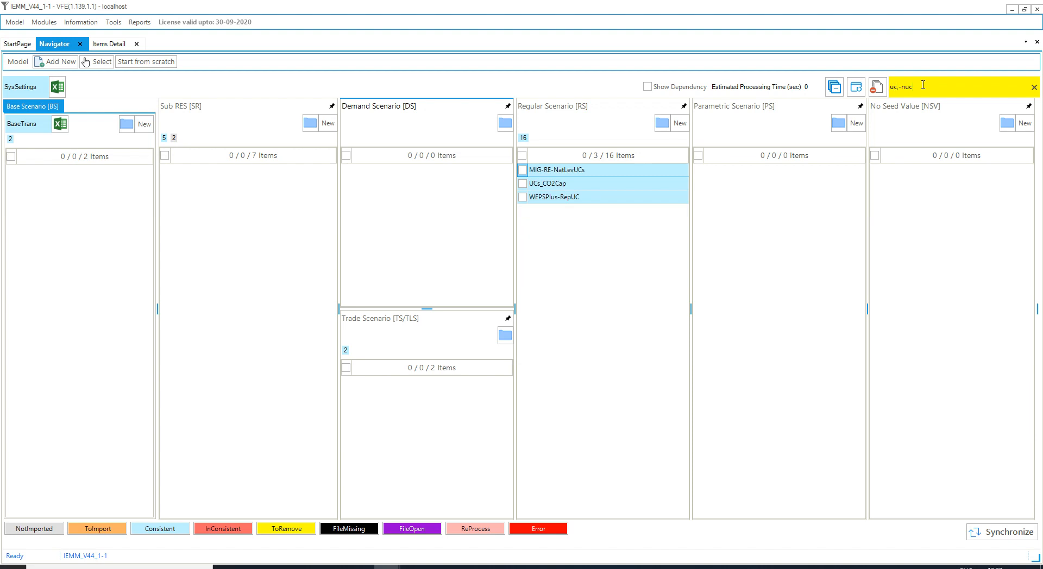
- Change the filter to uc* so that only scenarios starting with uc are listed
{"action": "key", "text": "shift+Left"}
{"action": "key", "text": "shift+Left"}
{"action": "key", "text": "shift+Left"}
{"action": "key", "text": "shift+Left"}
{"action": "key", "text": "shift+Left"}
{"action": "key", "text": "BackSpace"}
{"action": "type", "text": "*"}
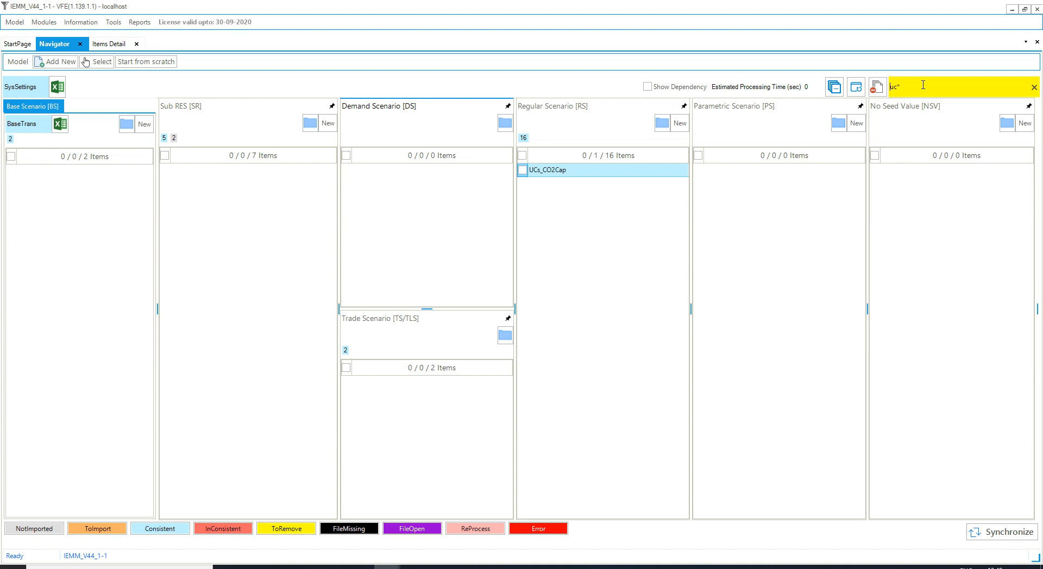
- Extend the filter to *uc*,-co2,-nuc, and clear it to list all scenarios again
{"action": "type", "text": "*"}
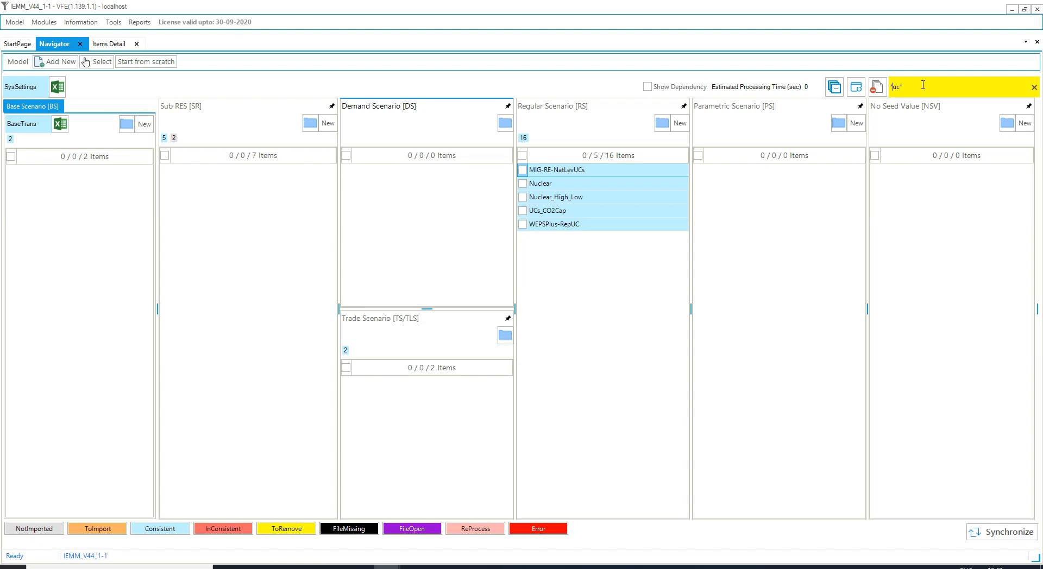
{"action": "left_click", "coordinate": [922, 85]}
{"action": "type", "text": ",-co2"}
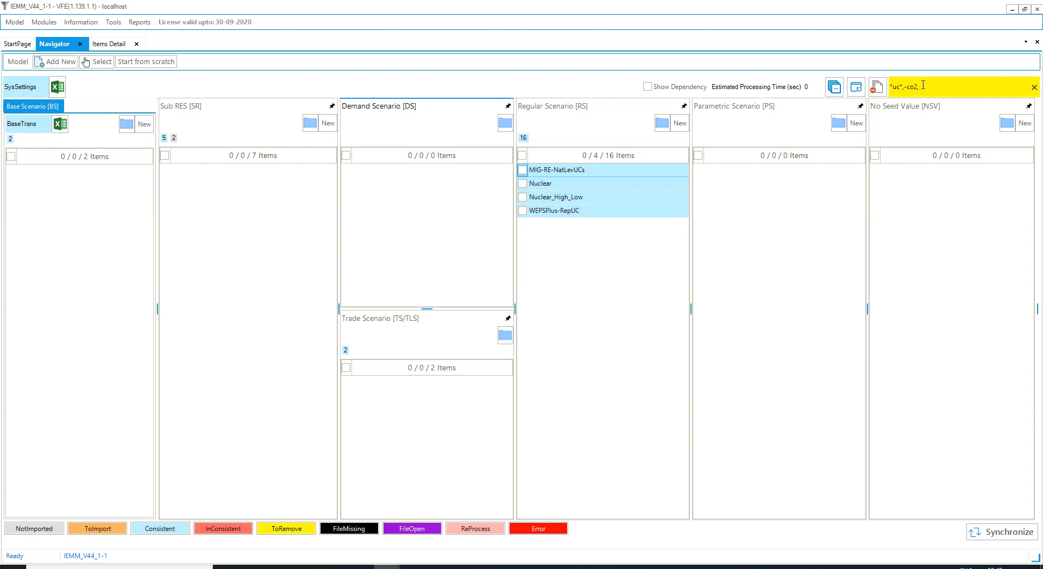
{"action": "type", "text": ",-nuc"}
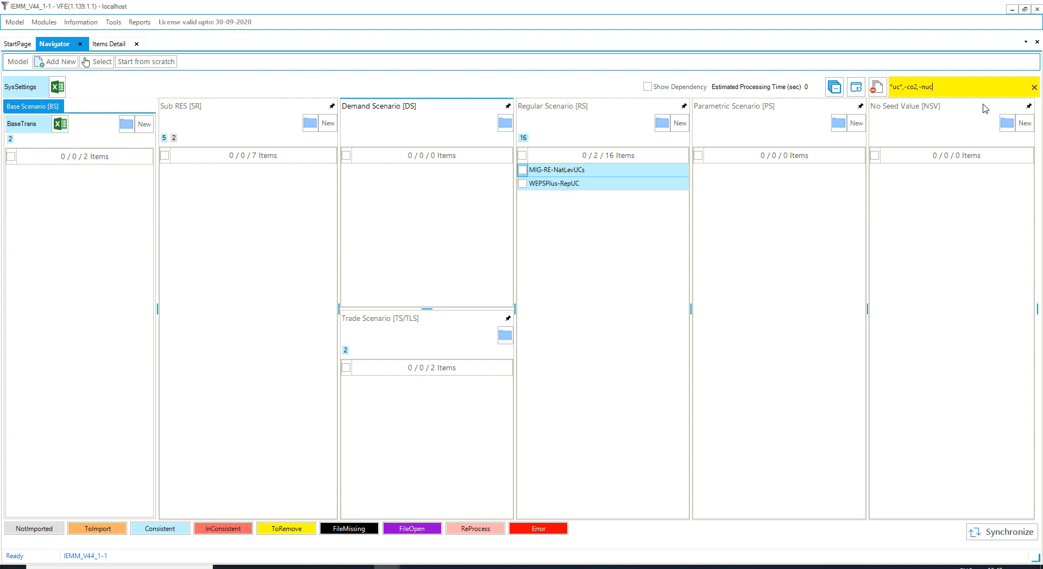
{"action": "left_click", "coordinate": [1033, 87]}
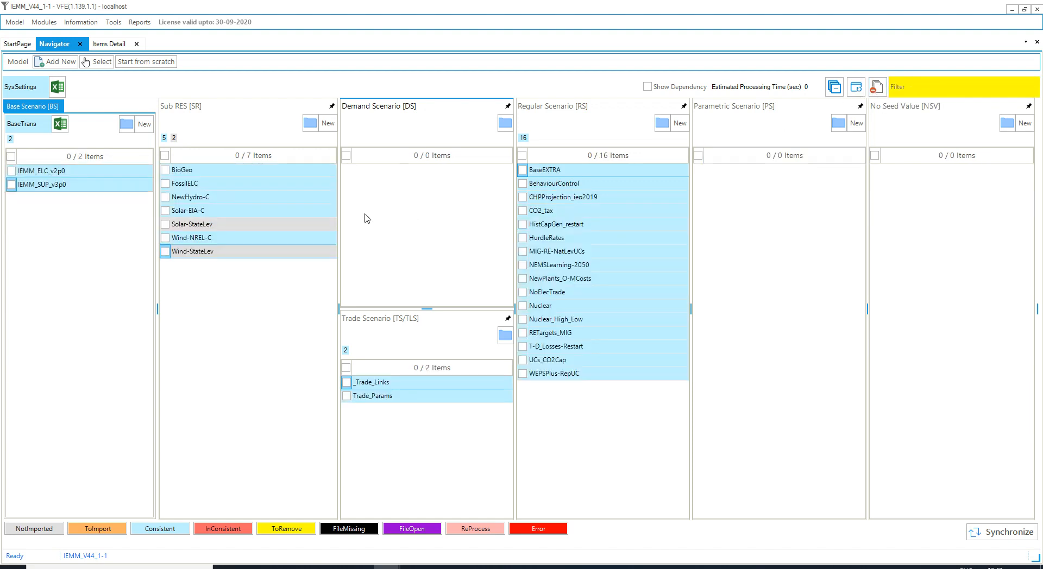
- Delete the files of the Solar-StateLev and Wind-StateLev scenarios from the Sub RES group
{"action": "left_click", "coordinate": [165, 251]}
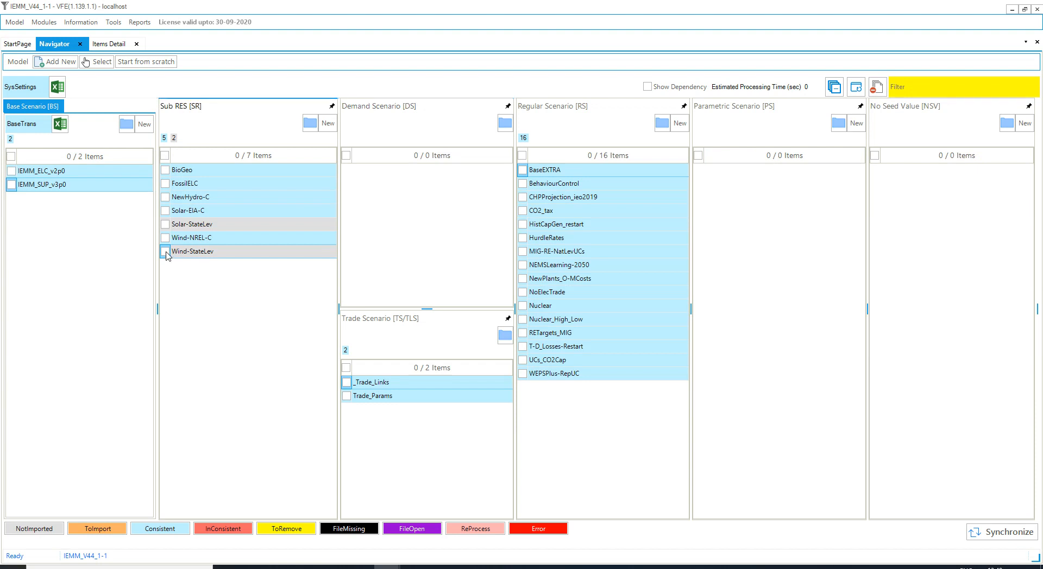
{"action": "left_click", "coordinate": [165, 224]}
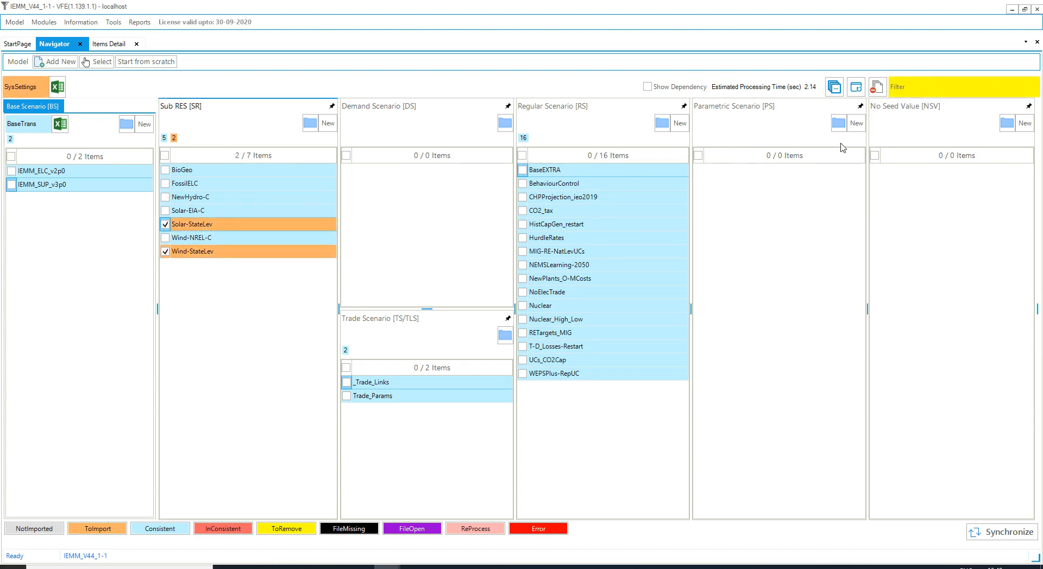
{"action": "left_click", "coordinate": [875, 89]}
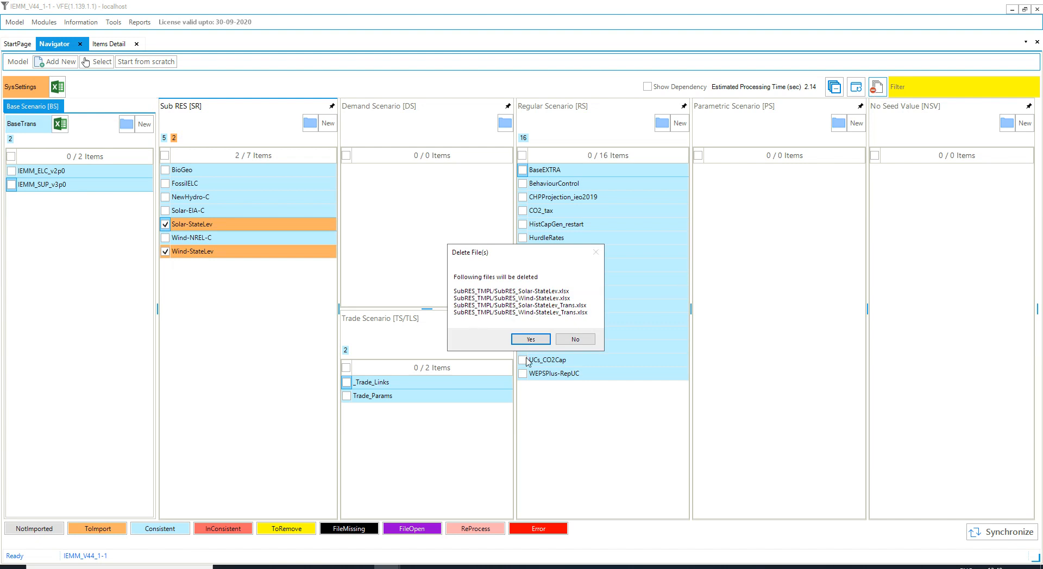
{"action": "left_click", "coordinate": [532, 340]}
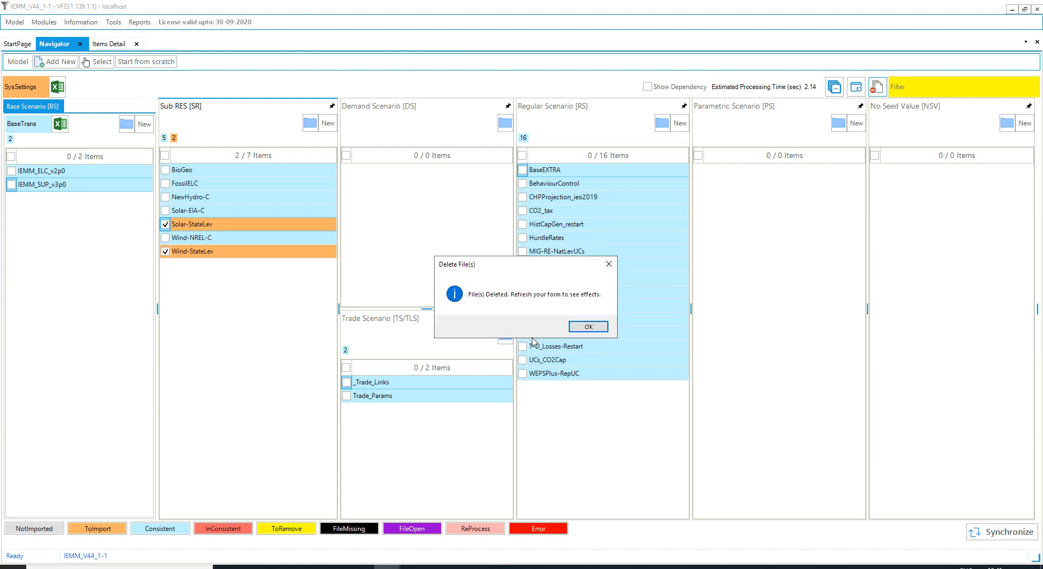
{"action": "left_click", "coordinate": [587, 326]}
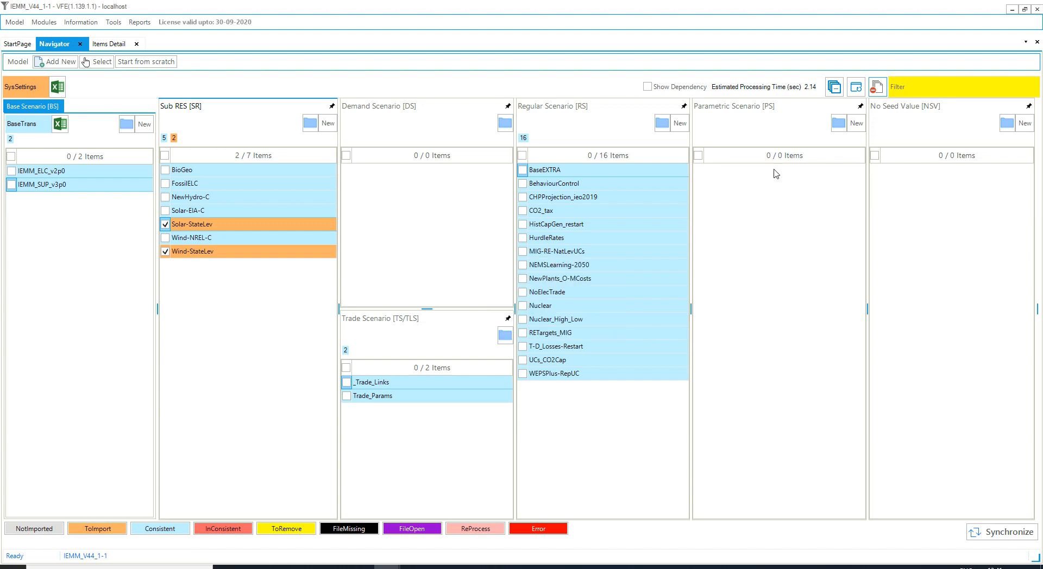
- Refresh the Navigator form and bring up the Sub RES scenario list
{"action": "left_click", "coordinate": [855, 91]}
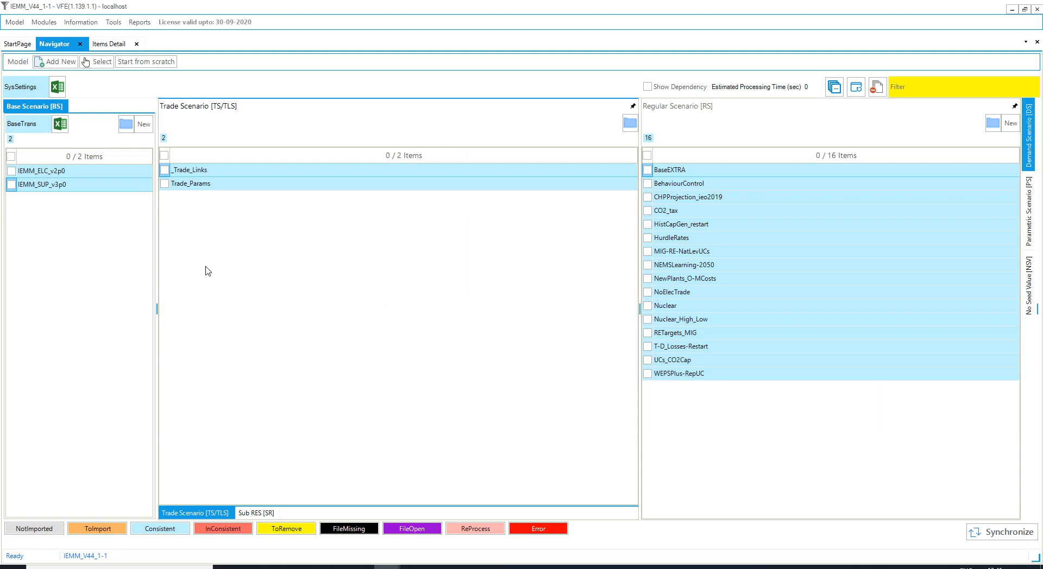
{"action": "left_click", "coordinate": [255, 513]}
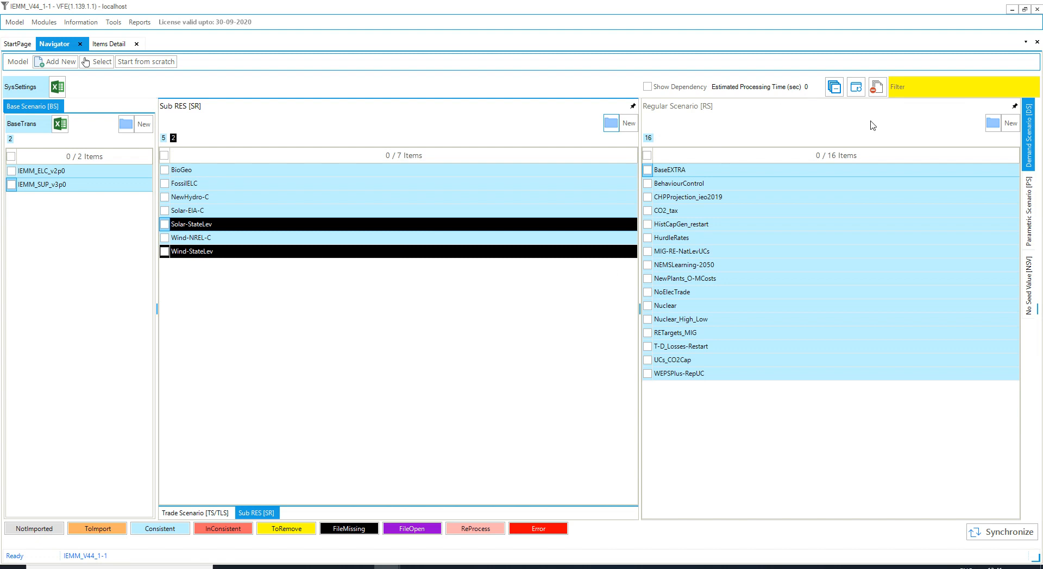
- Try a narrower Trade Scenario and Sub RES pane, and reset the Navigator to its default layout
{"action": "left_click", "coordinate": [835, 87]}
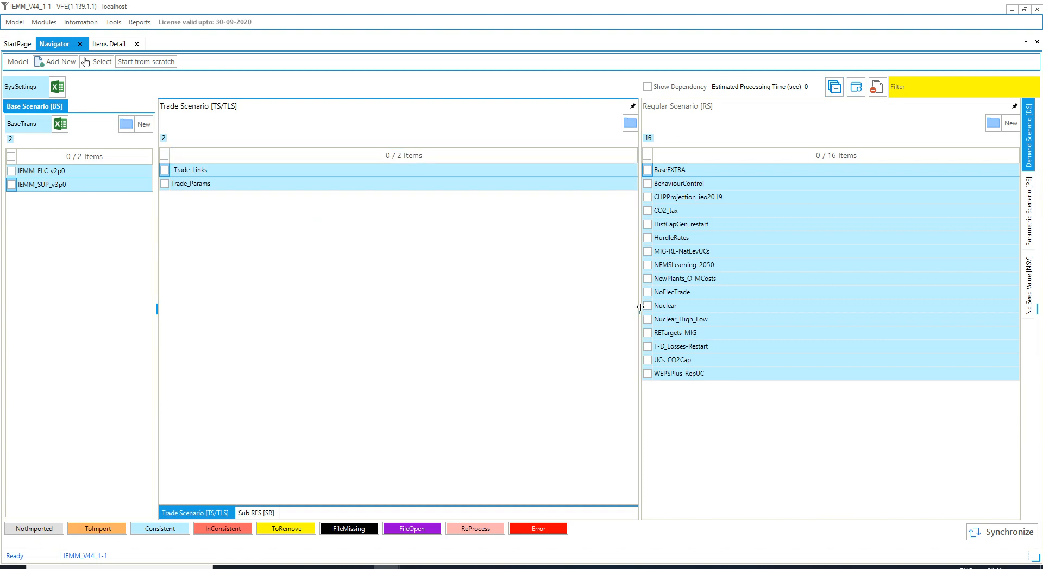
{"action": "left_click_drag", "start_coordinate": [640, 309], "coordinate": [460, 318]}
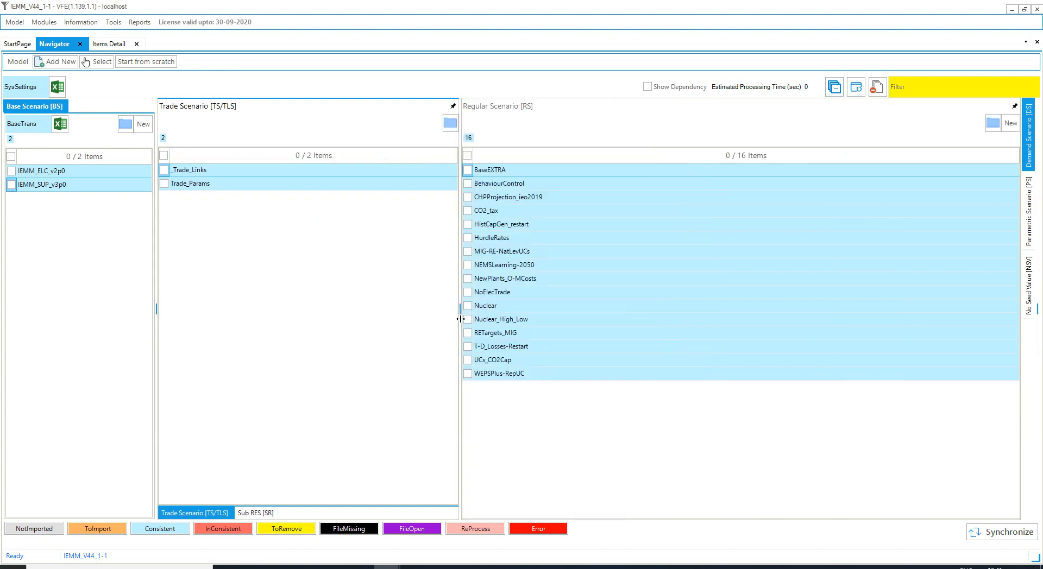
{"action": "left_click", "coordinate": [255, 516]}
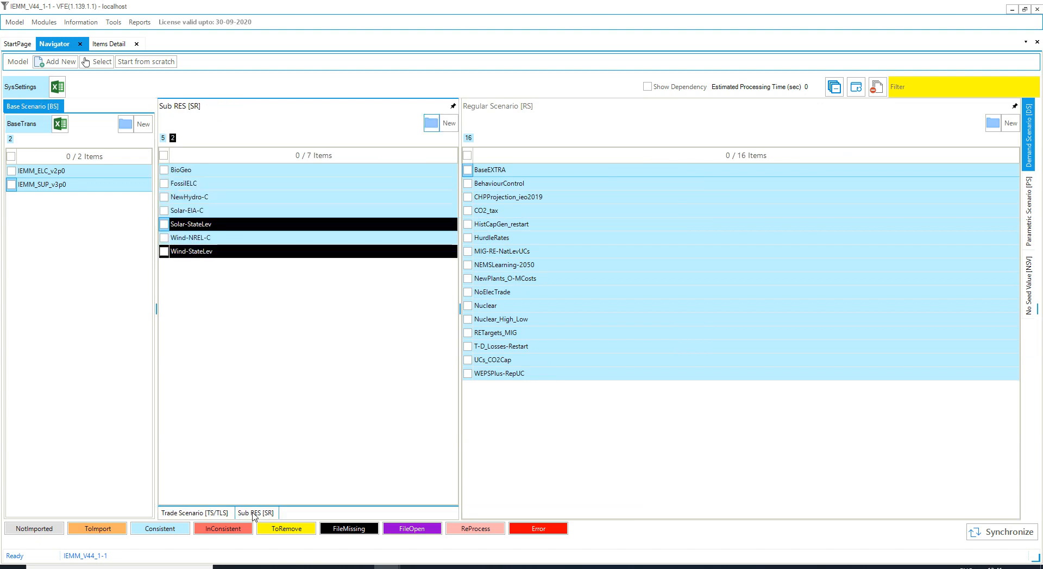
{"action": "left_click", "coordinate": [214, 516]}
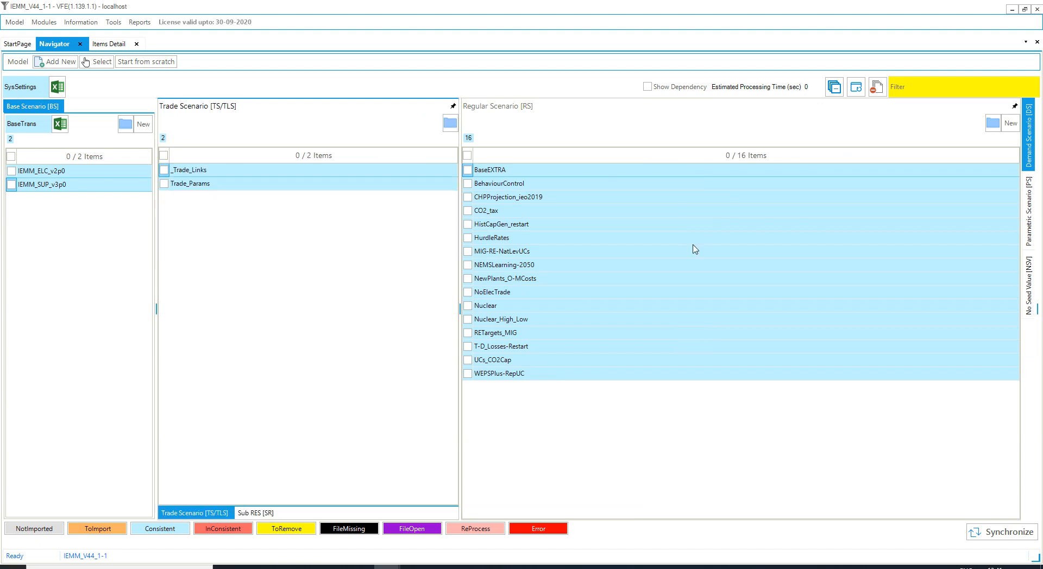
{"action": "left_click", "coordinate": [835, 87]}
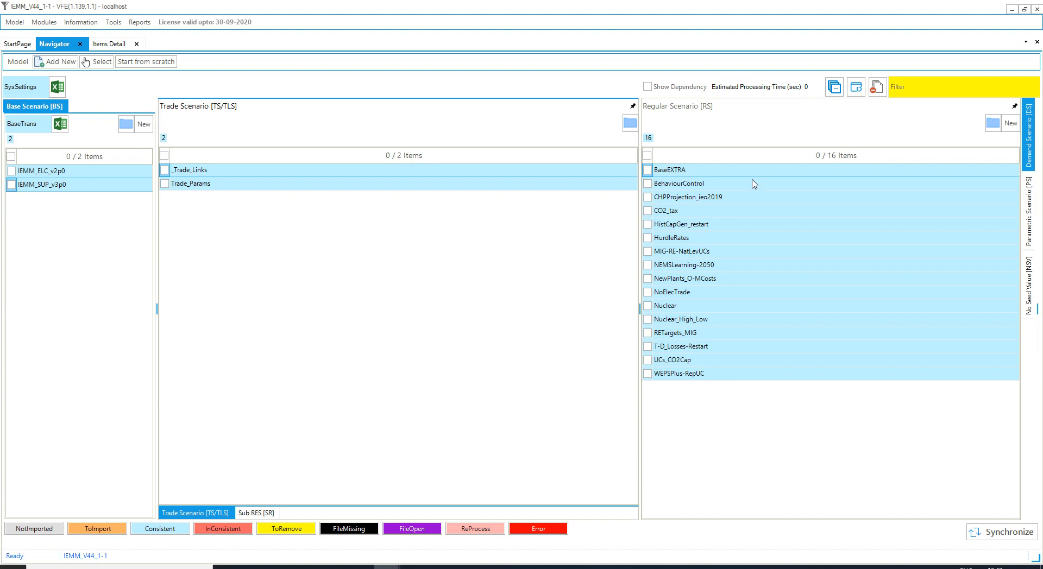
- Mark BehaviourControl, CHPProjection_ieo2019 and CO2_tax for import in the Regular Scenario list
{"action": "left_click", "coordinate": [648, 185]}
{"action": "left_click", "coordinate": [648, 185]}
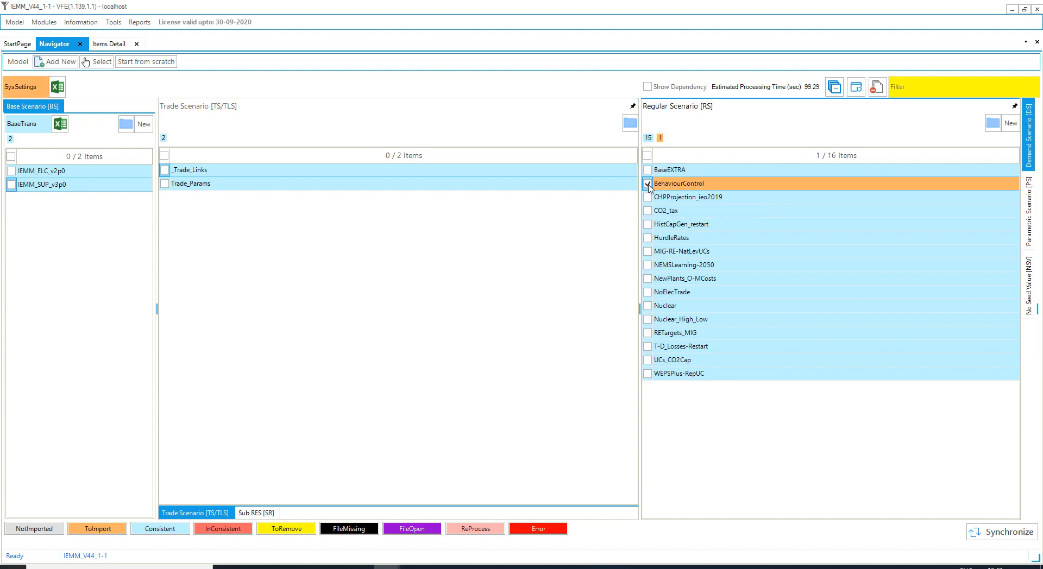
{"action": "left_click", "coordinate": [647, 197]}
{"action": "left_click", "coordinate": [647, 211]}
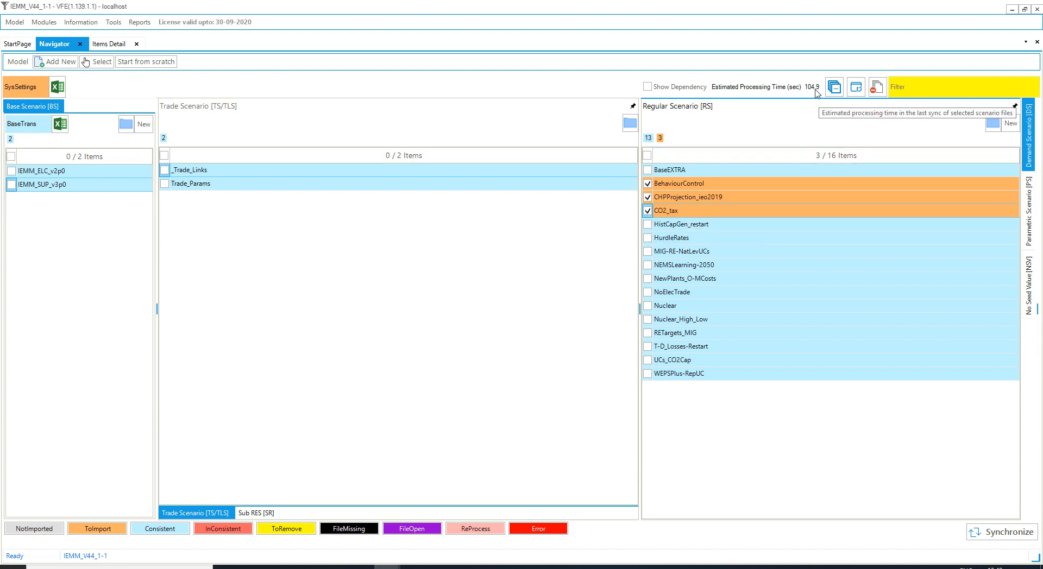
- Mark all Regular Scenarios for import and clear the selection, including BaseEXTRA's individual mark
{"action": "left_click", "coordinate": [646, 156]}
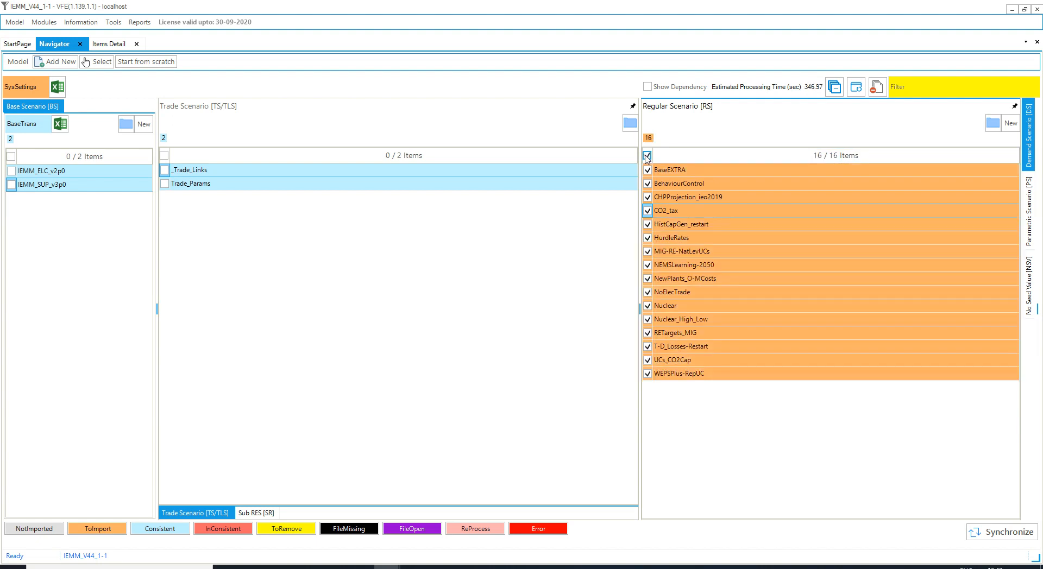
{"action": "left_click", "coordinate": [646, 156]}
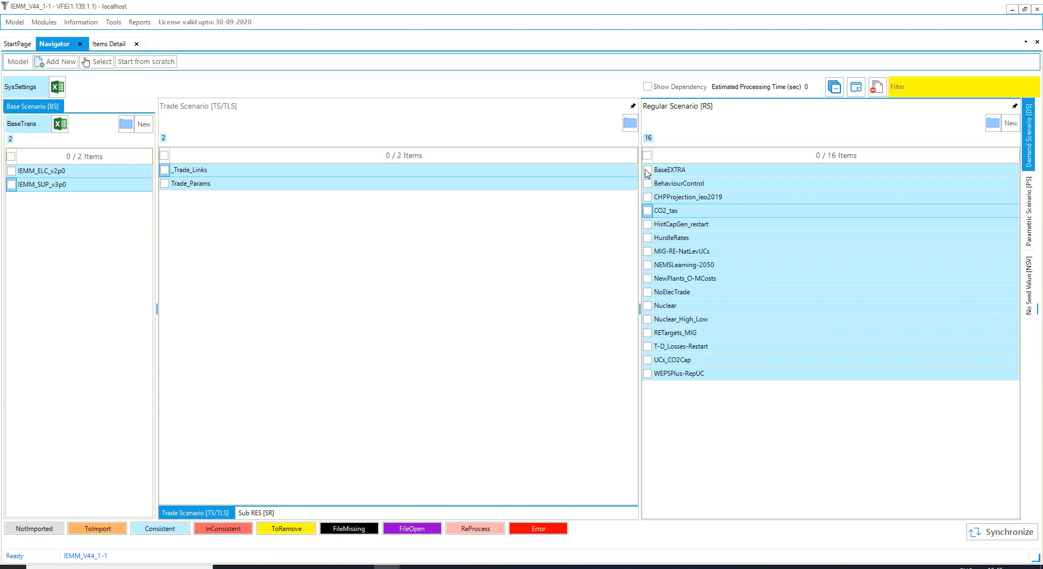
{"action": "left_click", "coordinate": [646, 171]}
{"action": "left_click", "coordinate": [645, 171]}
{"action": "left_click", "coordinate": [645, 171]}
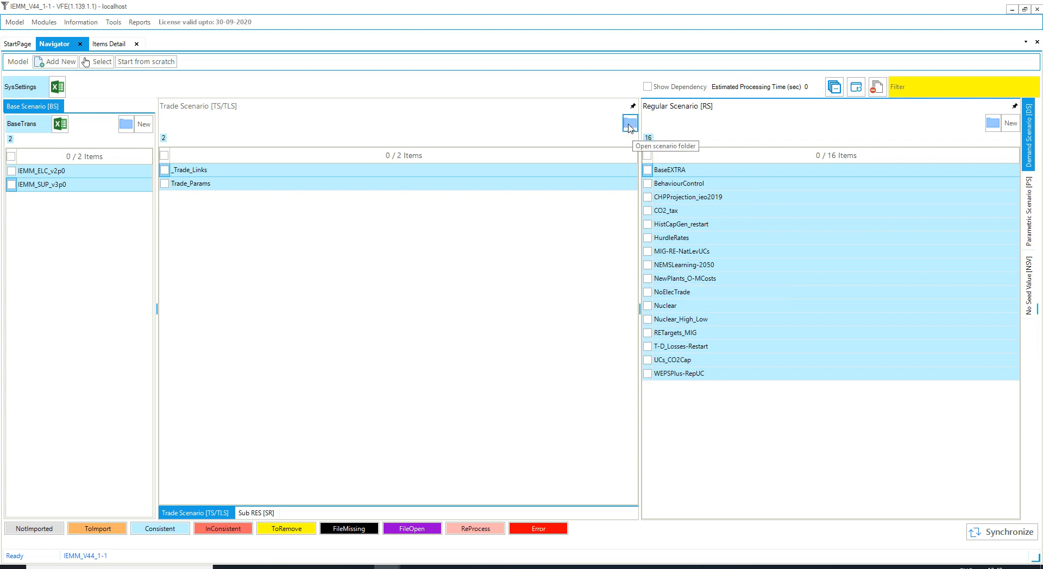
- Open the Base Scenario folder to view the model's files, and close it again
{"action": "left_click", "coordinate": [126, 126]}
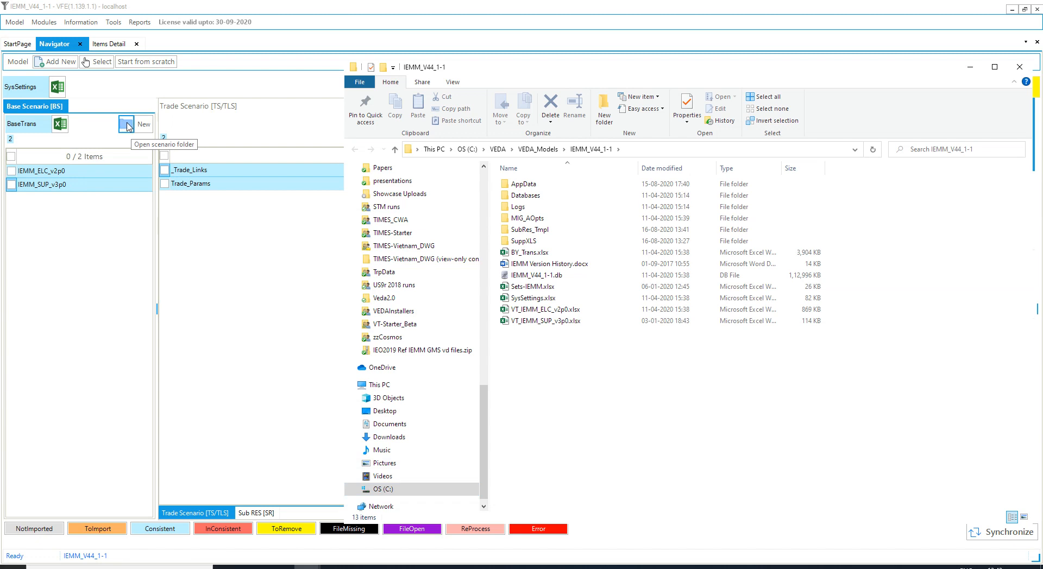
{"action": "left_click", "coordinate": [1019, 67]}
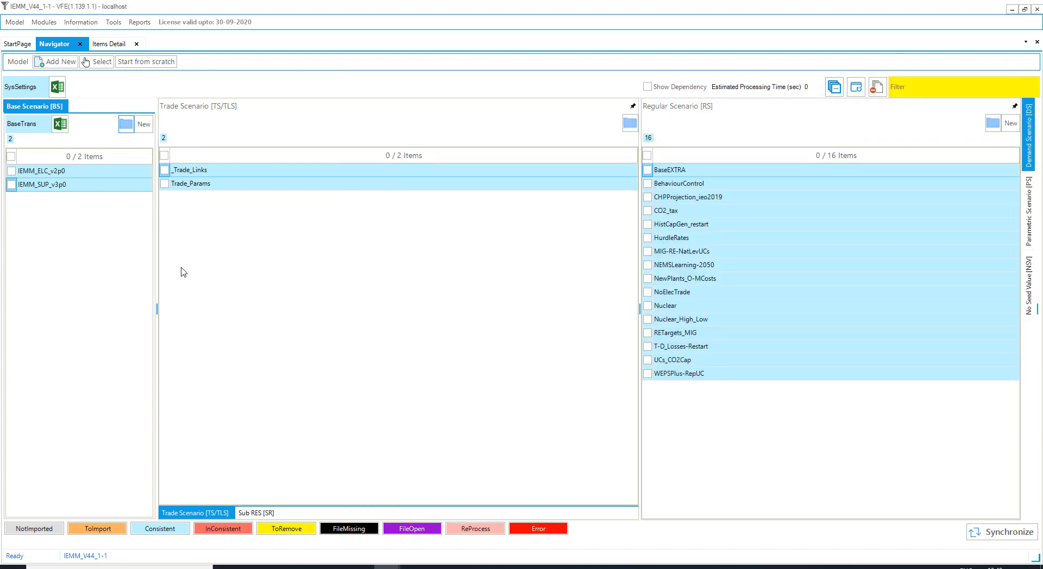
- Open the IEMM_V44_1-1 model's root folder to view its contents, and close it again
{"action": "left_click", "coordinate": [93, 557]}
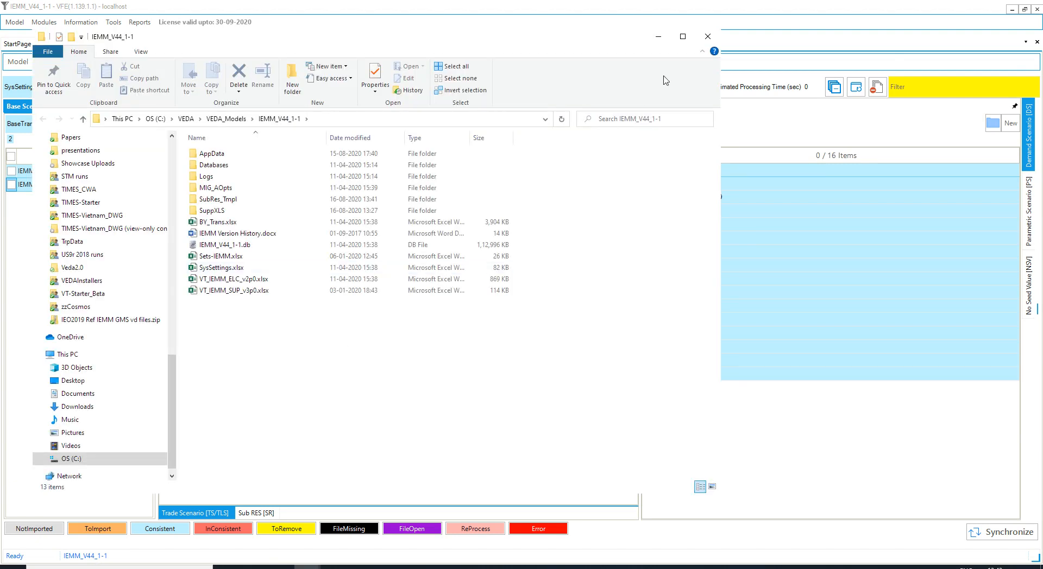
{"action": "left_click", "coordinate": [707, 37]}
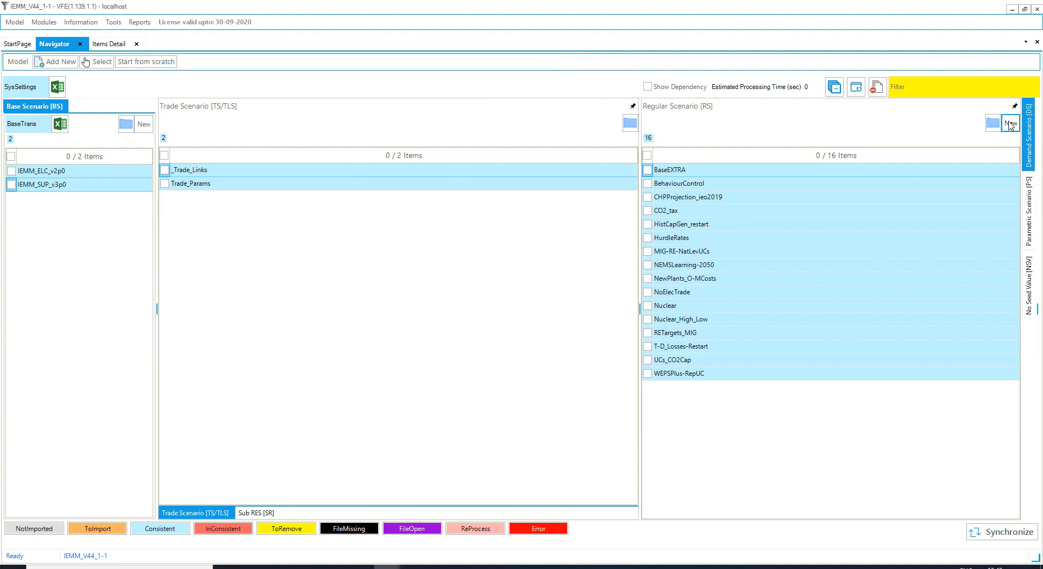
- Create a new Regular Scenario file named newscenario
{"action": "left_click", "coordinate": [1028, 136]}
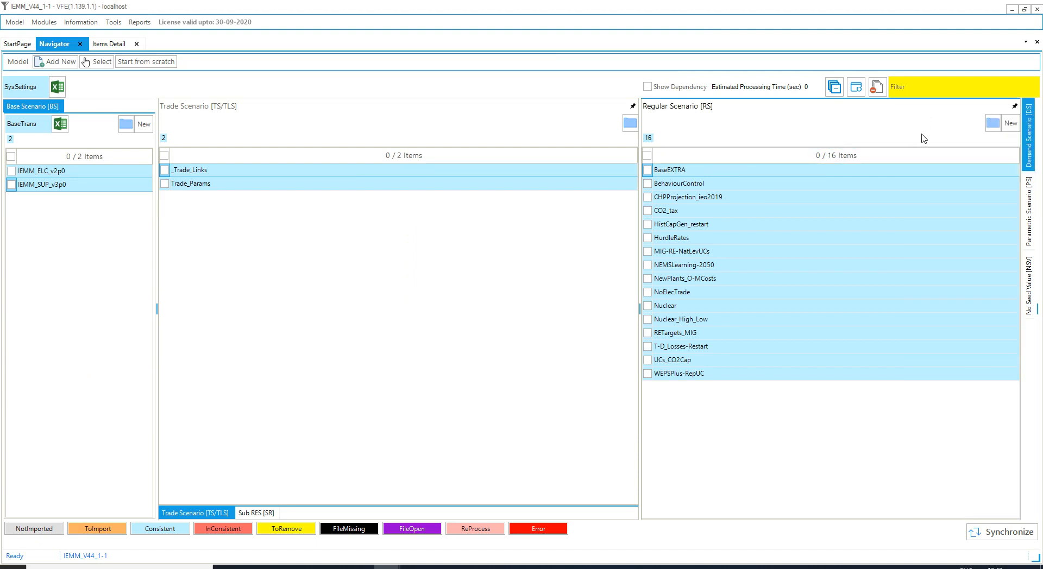
{"action": "left_click", "coordinate": [1010, 124]}
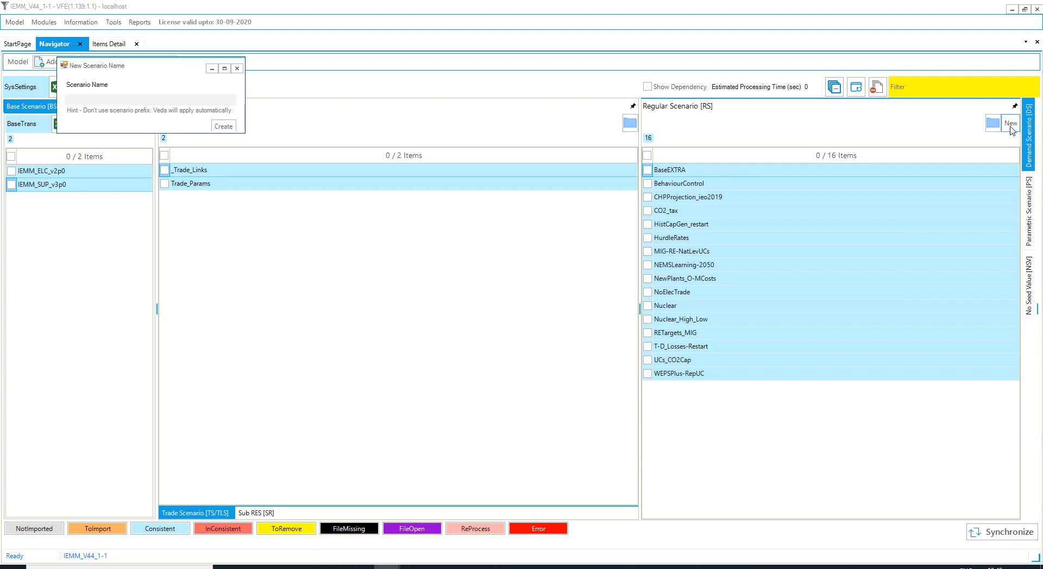
{"action": "type", "text": "newscenaro"}
{"action": "left_click", "coordinate": [222, 128]}
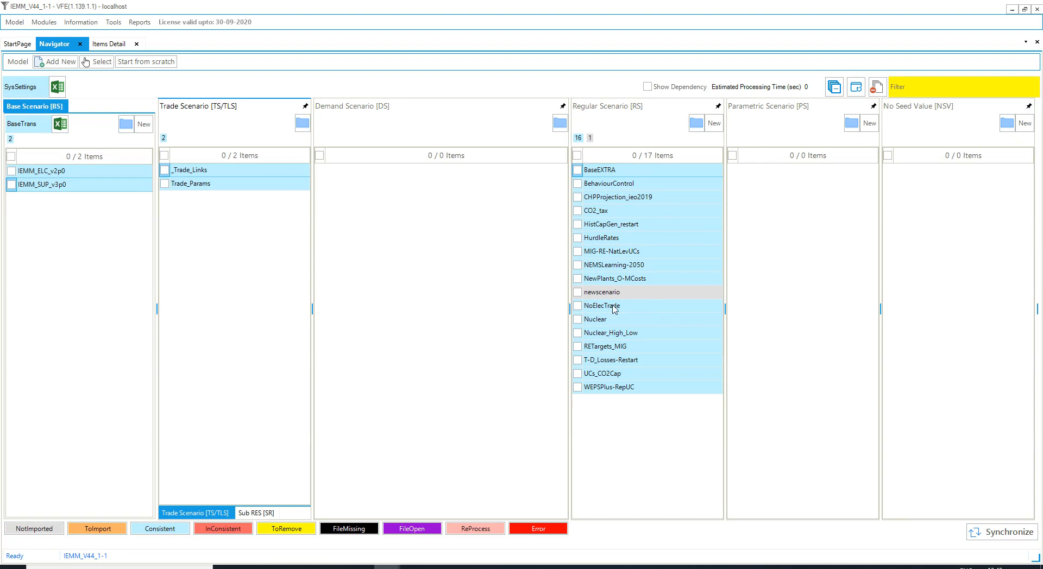
- Open the Regular Scenario folder, sort its files by date modified, and open Scen_newscenario.xlsx in Excel
{"action": "left_click", "coordinate": [695, 125]}
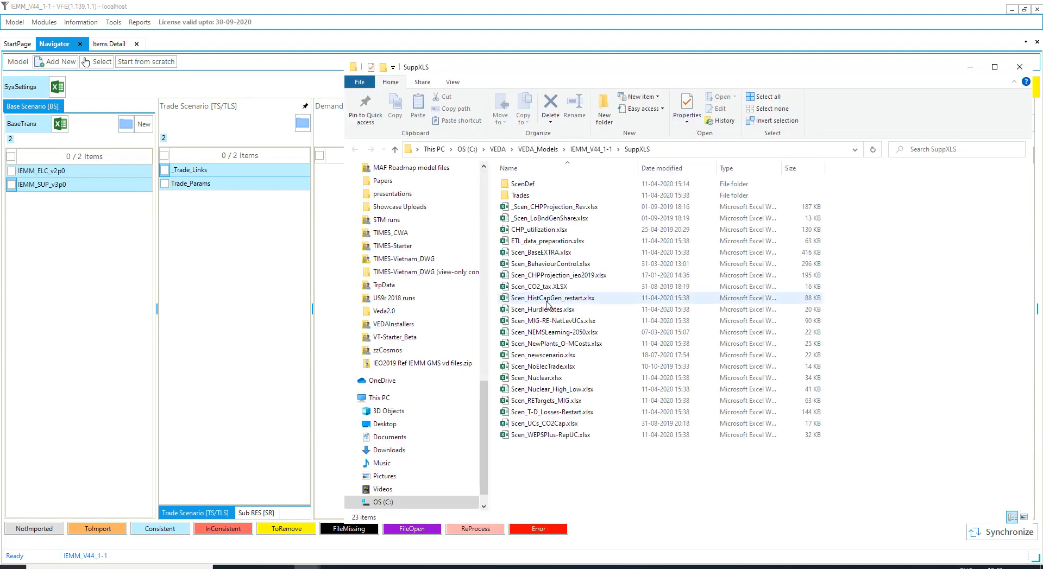
{"action": "left_click", "coordinate": [676, 169]}
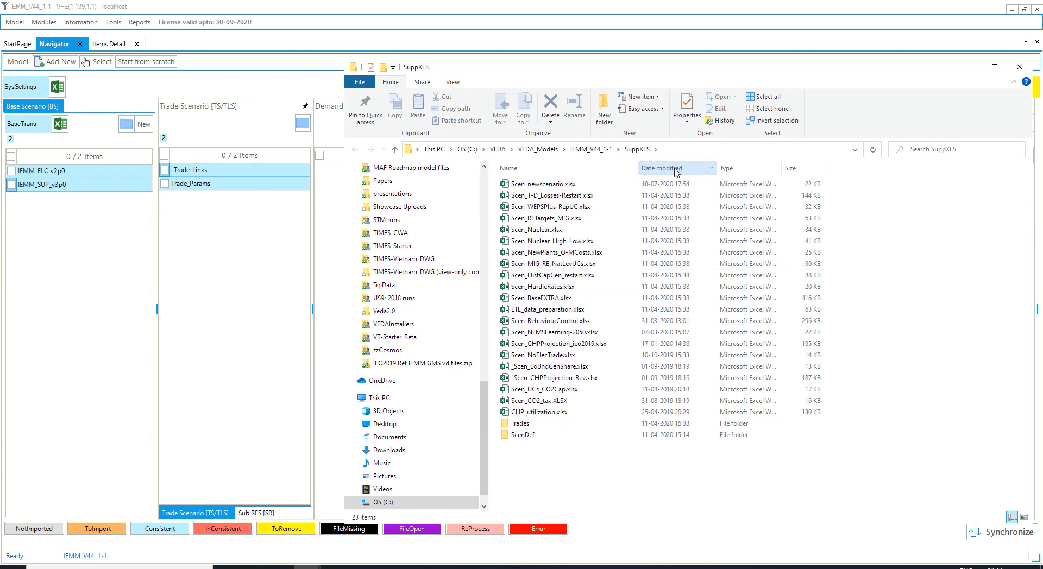
{"action": "double_click", "coordinate": [559, 186]}
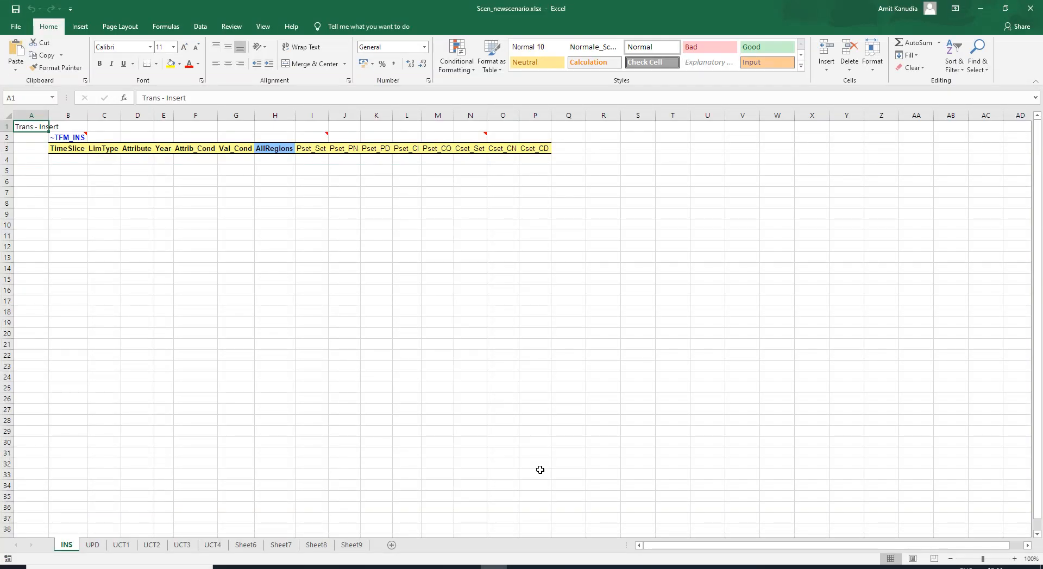
- Look through the first template sheets of the Scen_newscenario workbook, and close both the workbook and the SuppXLS folder
{"action": "key", "text": "ctrl+Page_Down"}
{"action": "key", "text": "ctrl+Page_Down"}
{"action": "key", "text": "ctrl+Page_Up"}
{"action": "key", "text": "ctrl+Page_Up"}
{"action": "left_click", "coordinate": [1033, 11]}
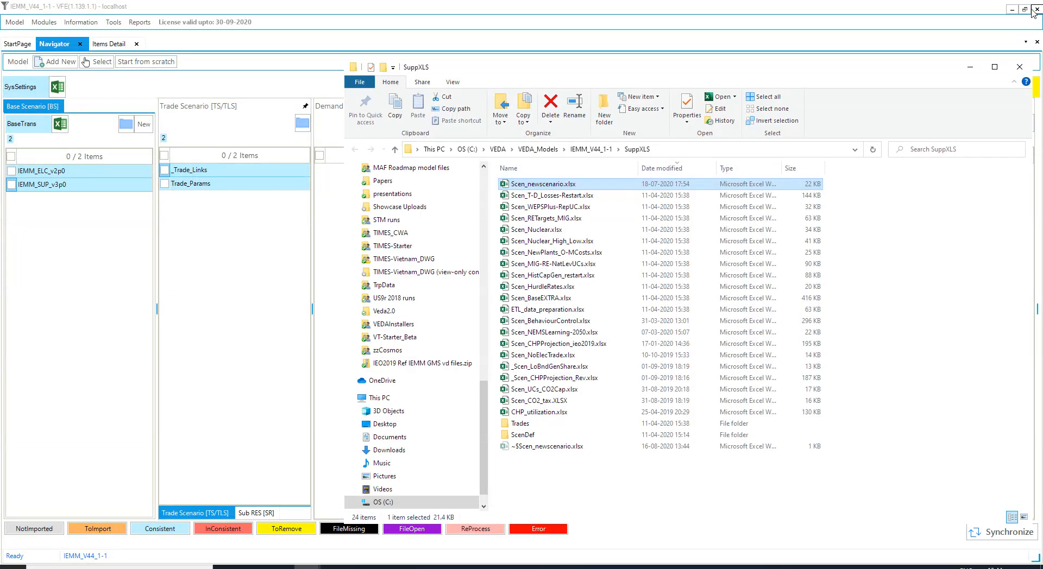
{"action": "left_click", "coordinate": [1019, 67]}
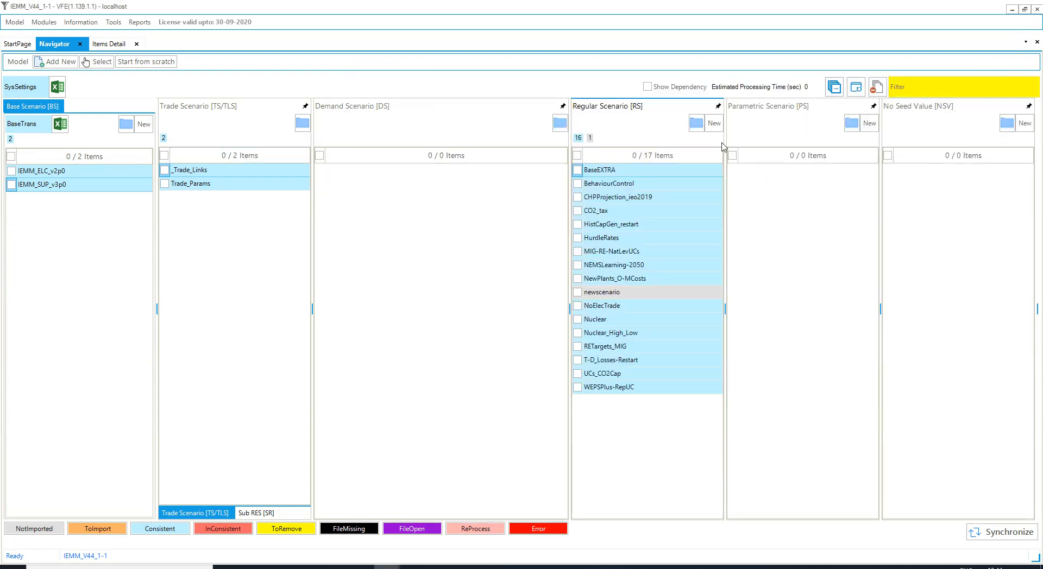
- Open the CO2_tax scenario's workbook from the Regular Scenario list to view its README sheet, and close it
{"action": "left_click", "coordinate": [601, 212]}
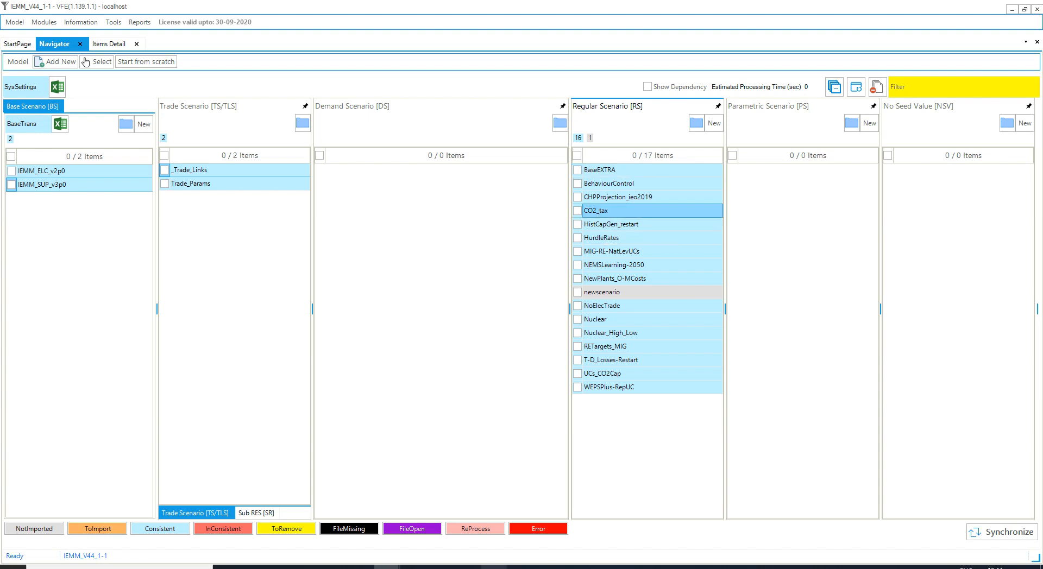
{"action": "left_click", "coordinate": [493, 567]}
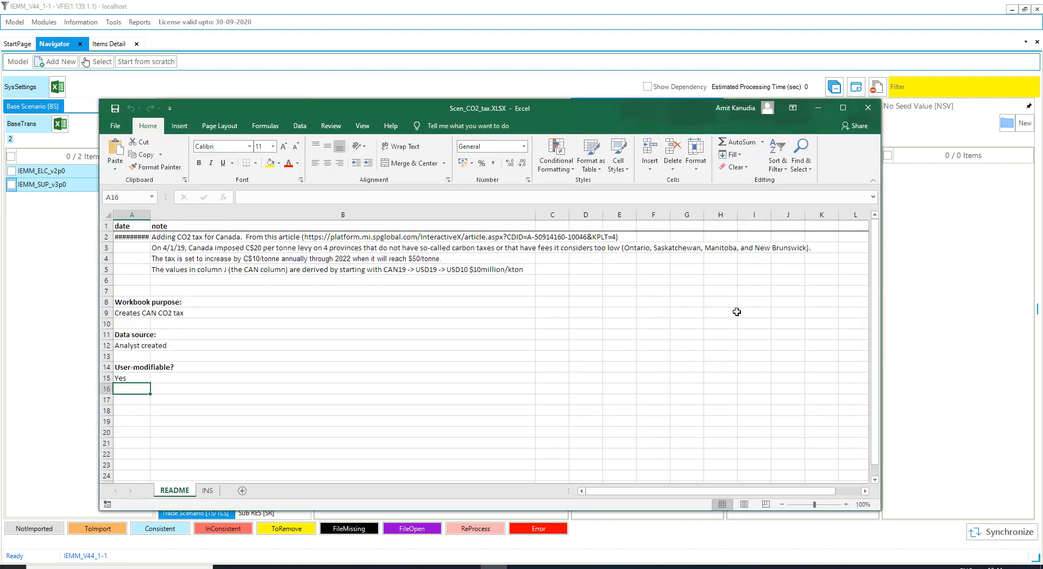
{"action": "left_click", "coordinate": [867, 108]}
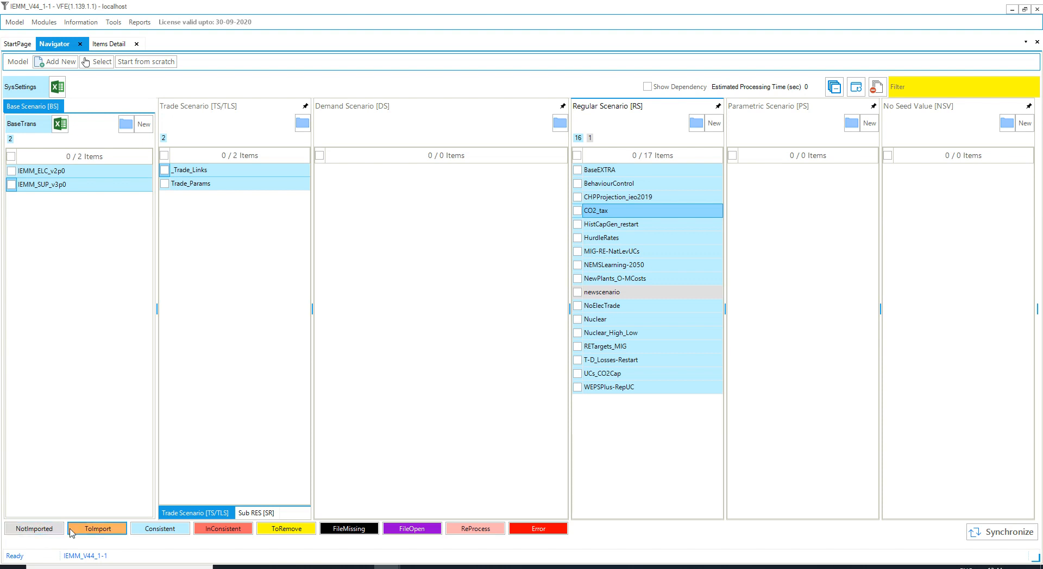
- Open the NewPlants_O-MCosts scenario's workbook, save it, close it, and return to the Navigator to refresh the scenario's status
{"action": "left_click", "coordinate": [578, 278]}
{"action": "left_click", "coordinate": [577, 279]}
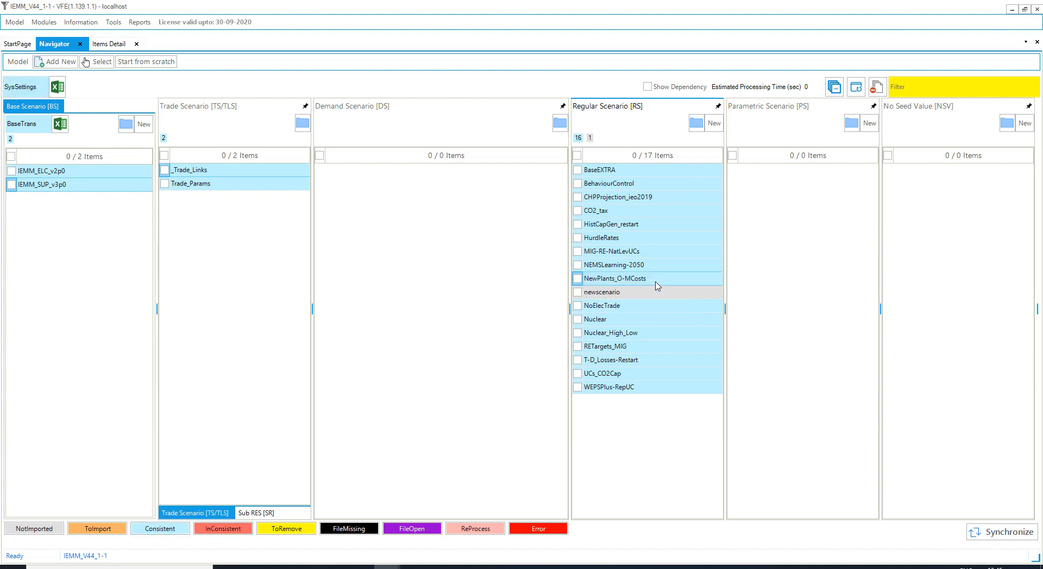
{"action": "left_click", "coordinate": [630, 280]}
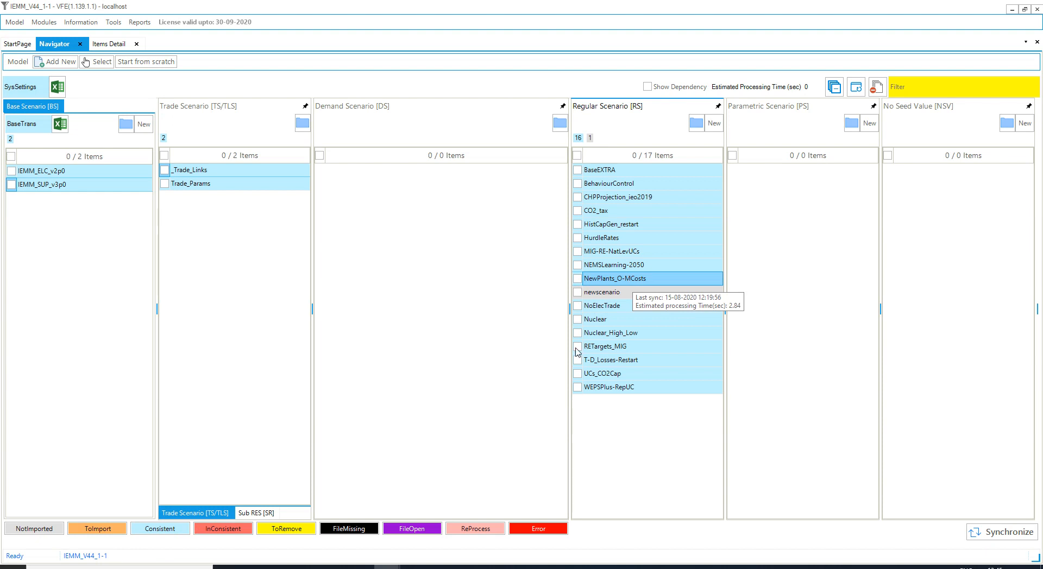
{"action": "left_click", "coordinate": [493, 567]}
{"action": "left_click", "coordinate": [602, 334]}
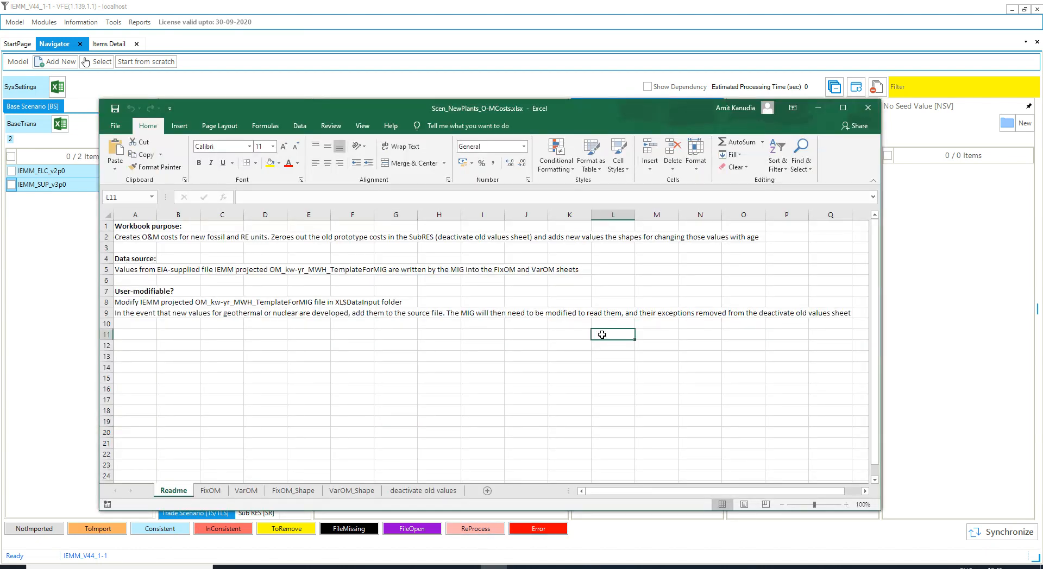
{"action": "key", "text": "ctrl+s"}
{"action": "key", "text": "alt+F4"}
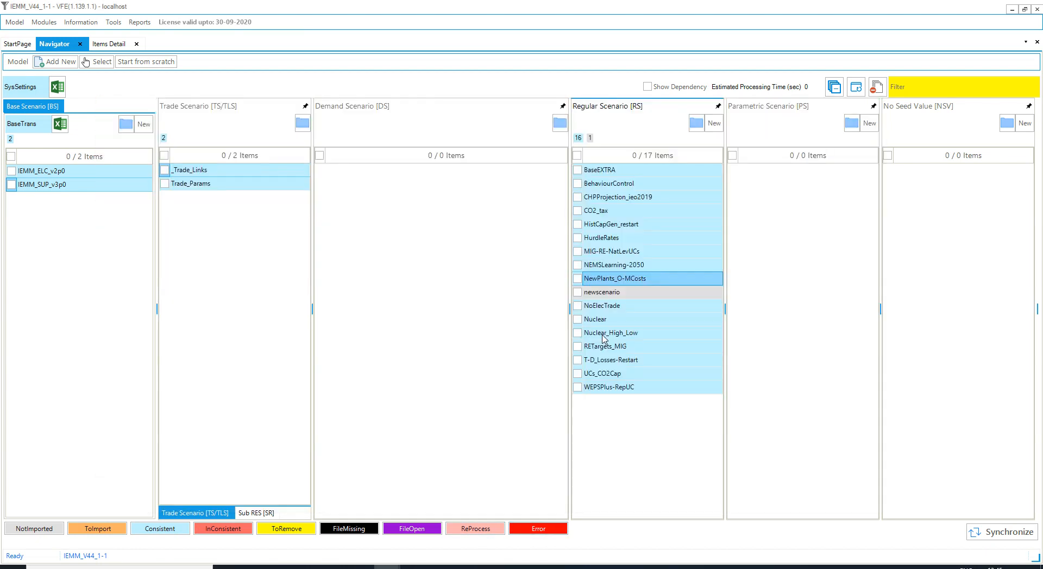
{"action": "left_click", "coordinate": [470, 353]}
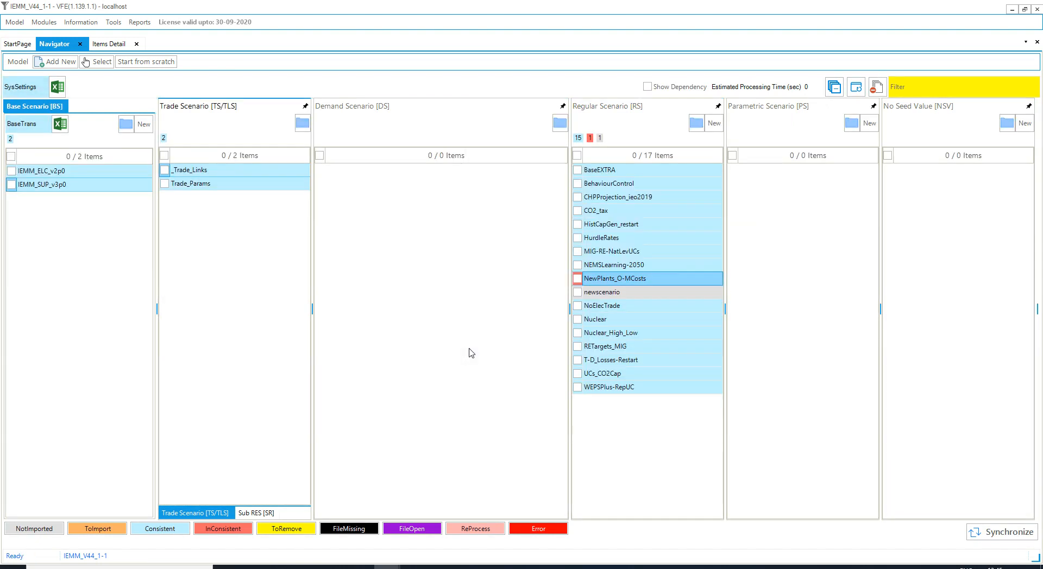
{"action": "left_click", "coordinate": [663, 251]}
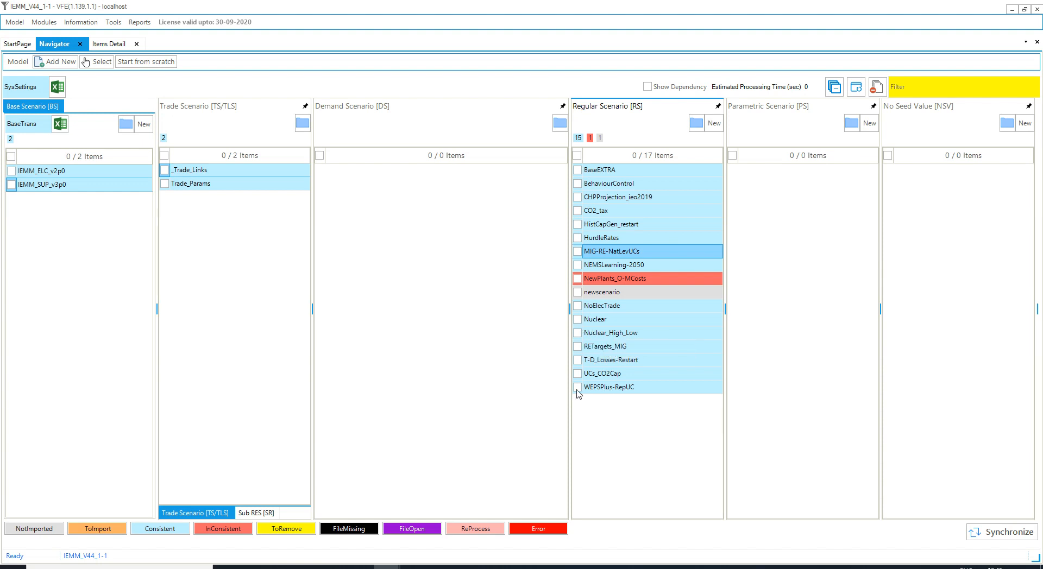
- Mark WEPSPlus-RepUC for removal in the Regular Scenario list
{"action": "mouse_move", "coordinate": [578, 394]}
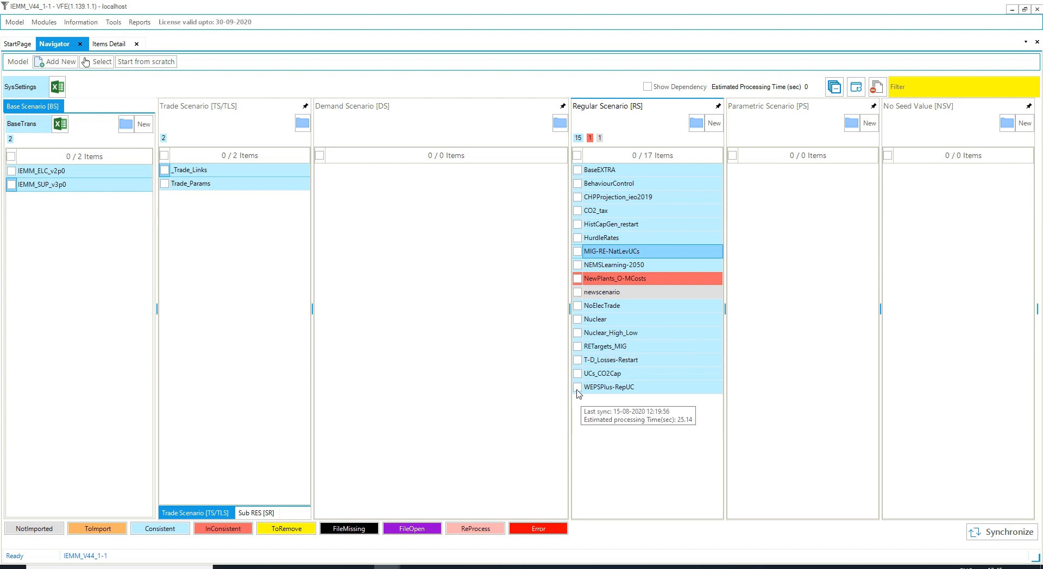
{"action": "left_click", "coordinate": [579, 391]}
{"action": "left_click", "coordinate": [578, 387]}
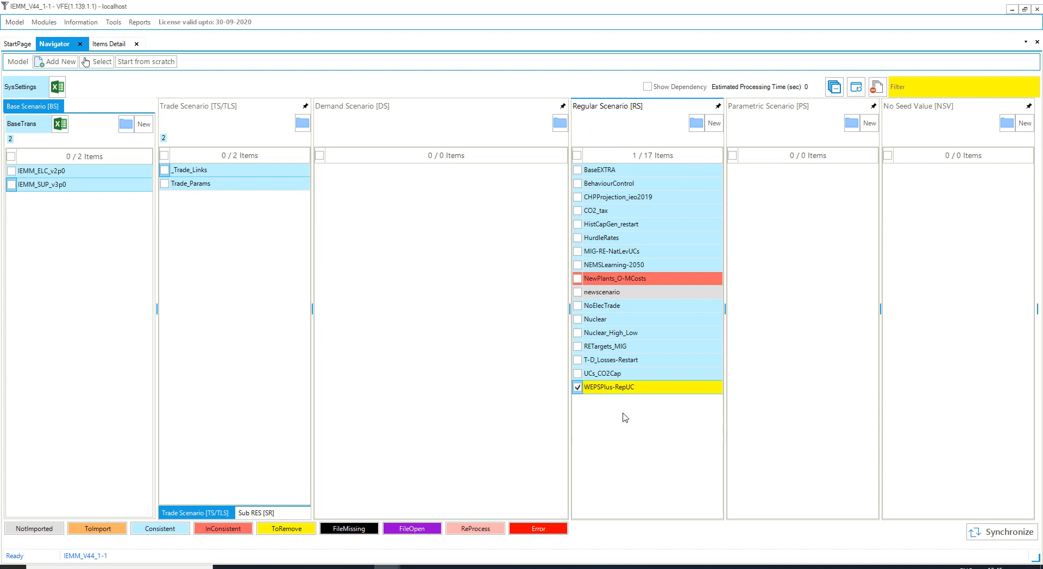
{"action": "left_click", "coordinate": [578, 388]}
{"action": "left_click", "coordinate": [578, 387]}
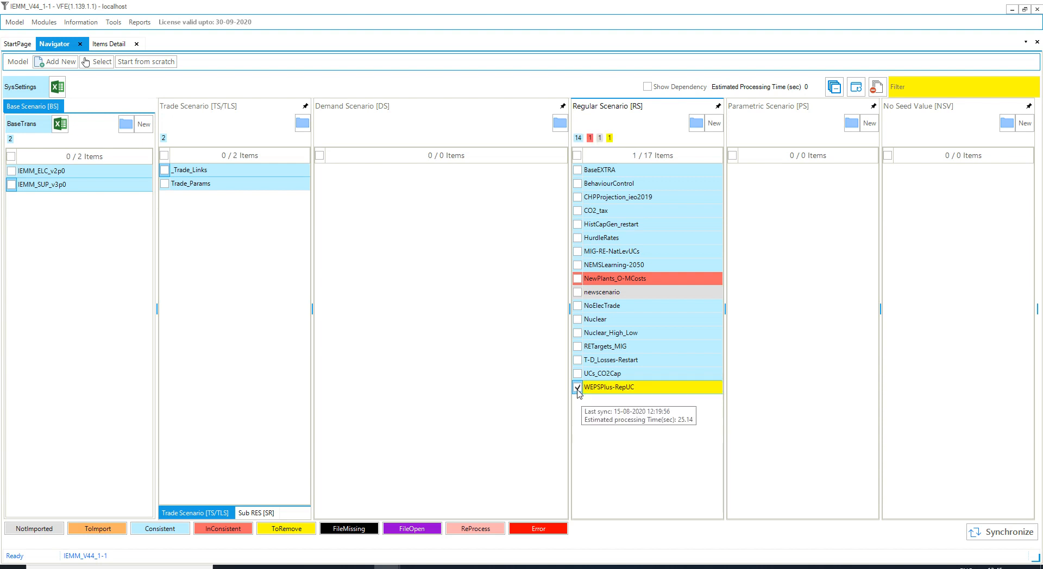